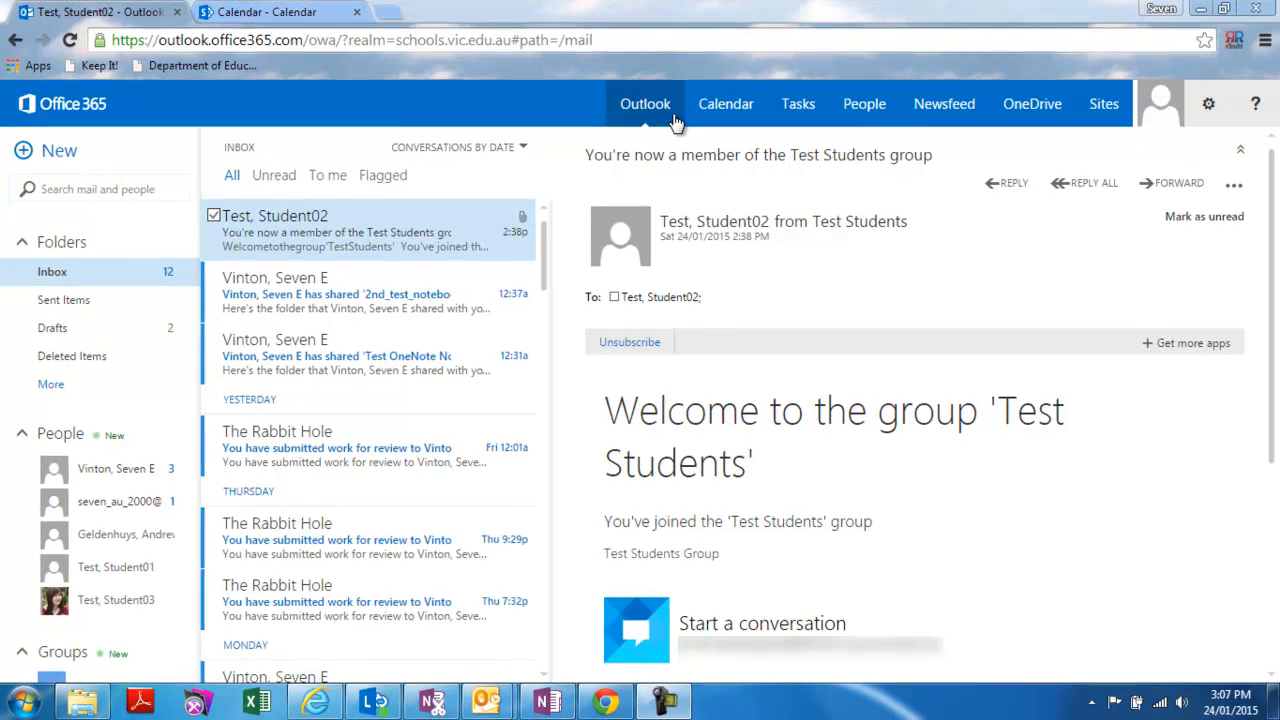
click(316, 703)
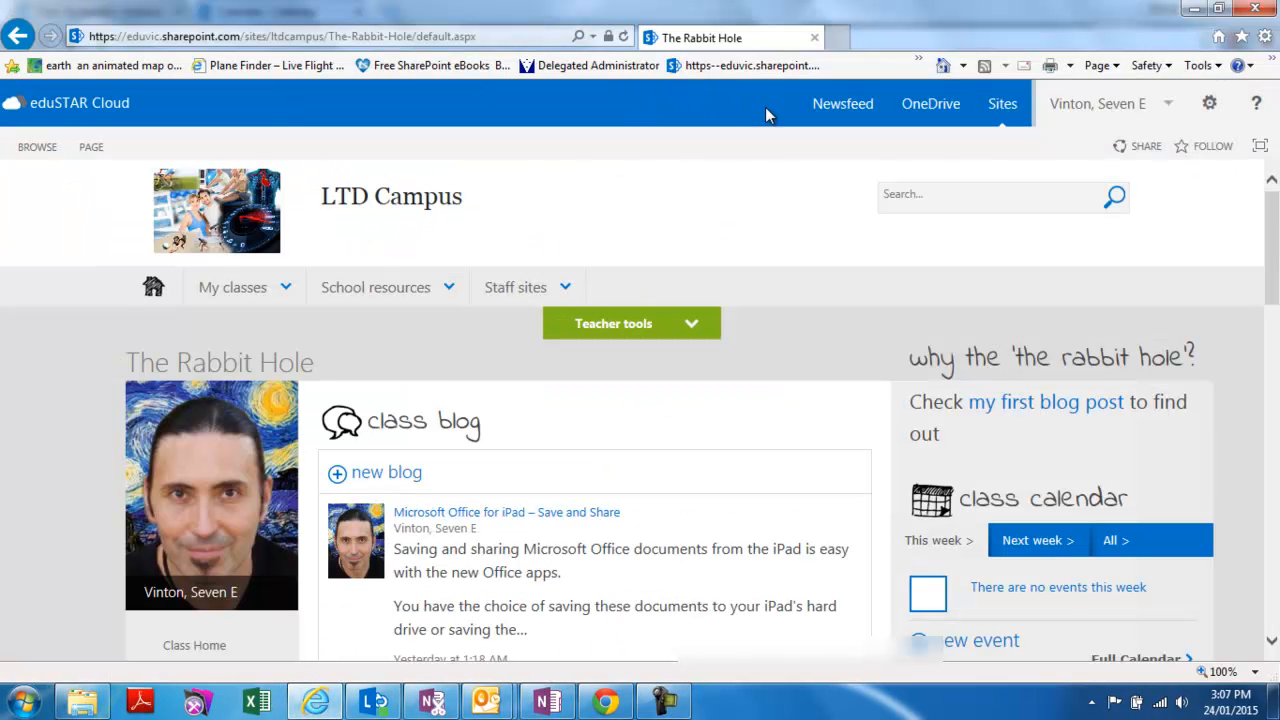
click(604, 703)
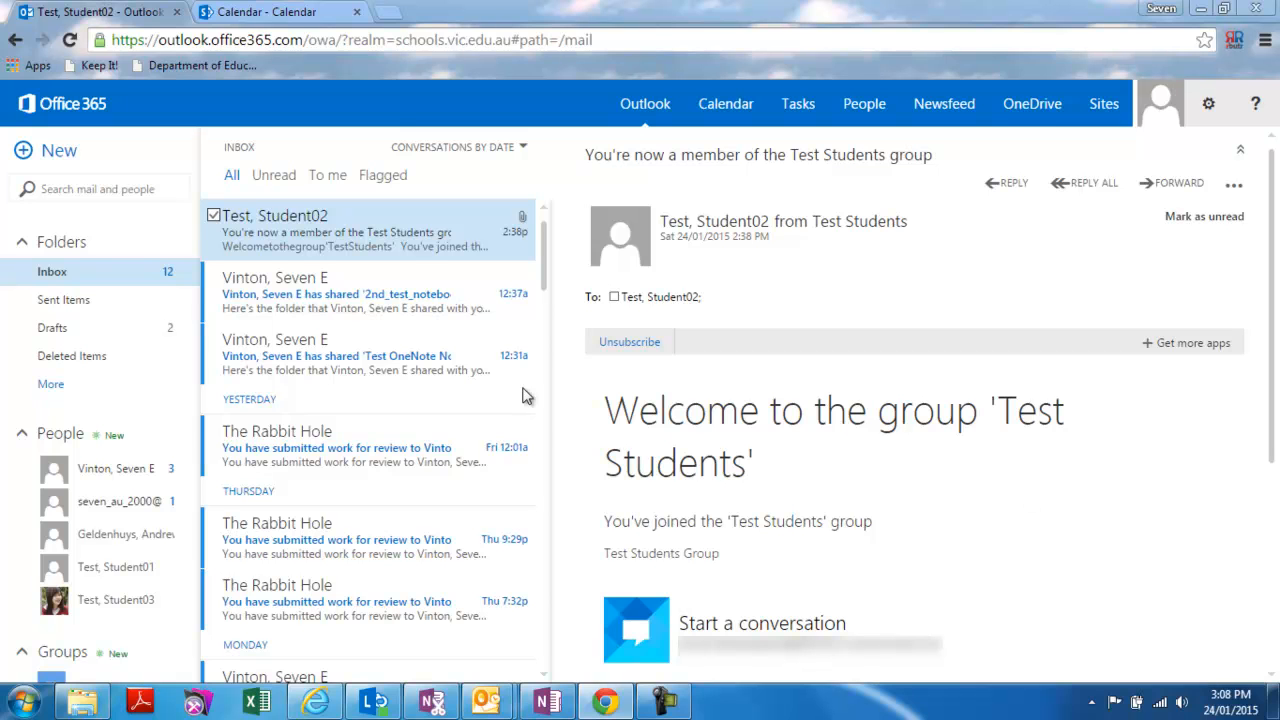
- Start a new email and add the teacher as its recipient from the suggested contacts
click(60, 158)
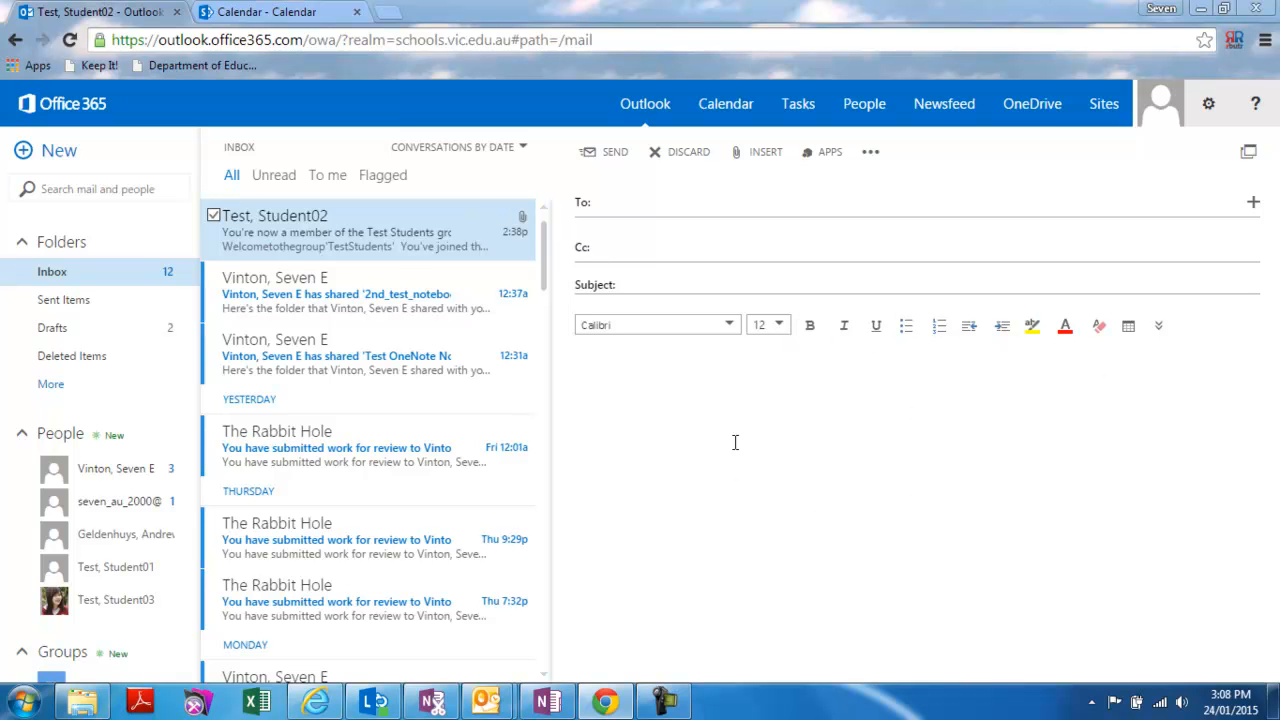
right_click(858, 395)
click(784, 398)
click(654, 201)
text(vint)
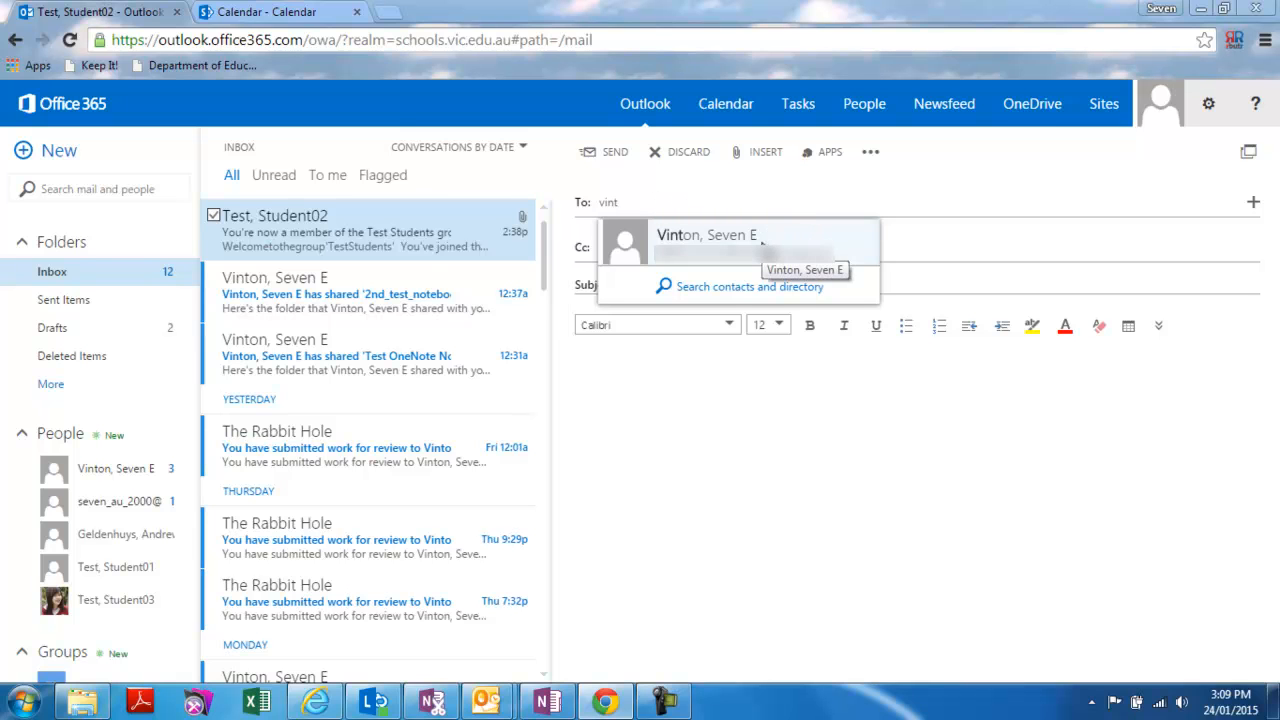
click(760, 243)
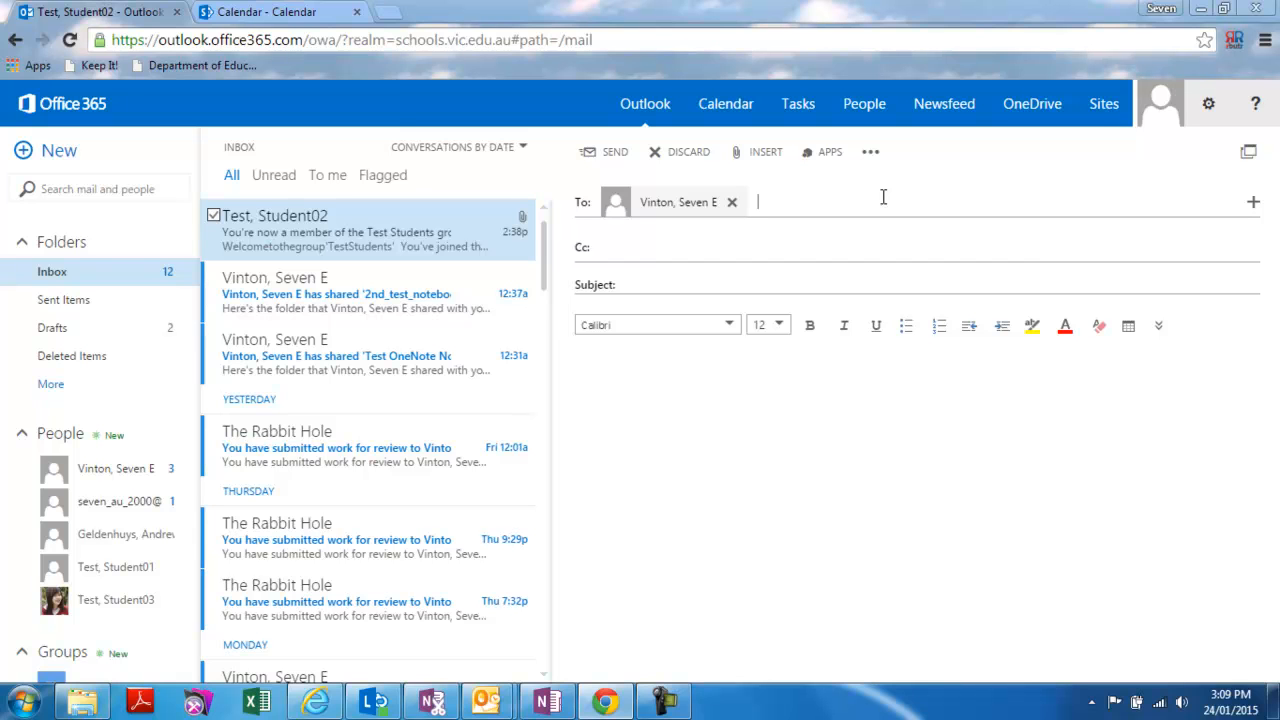
- Attach Test Document Jan 16th.docx from the Test Documents folder in OneDrive My files, using Share with OneDrive
click(767, 157)
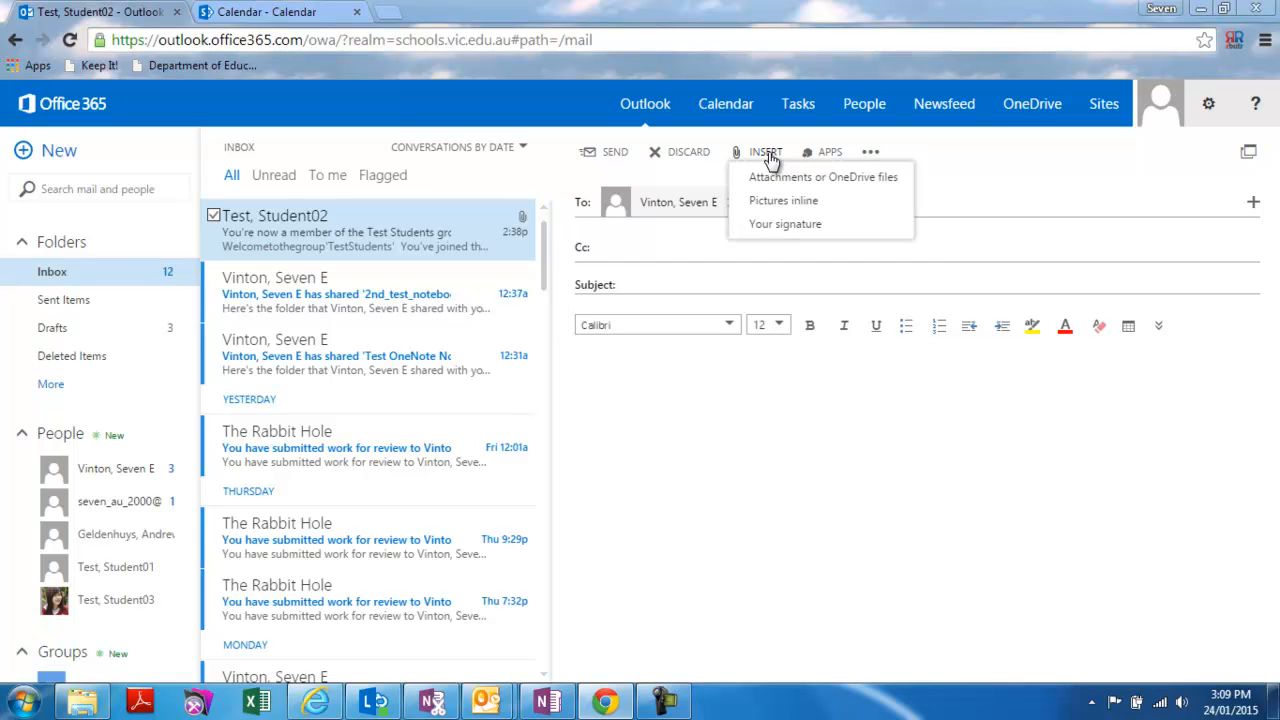
click(845, 180)
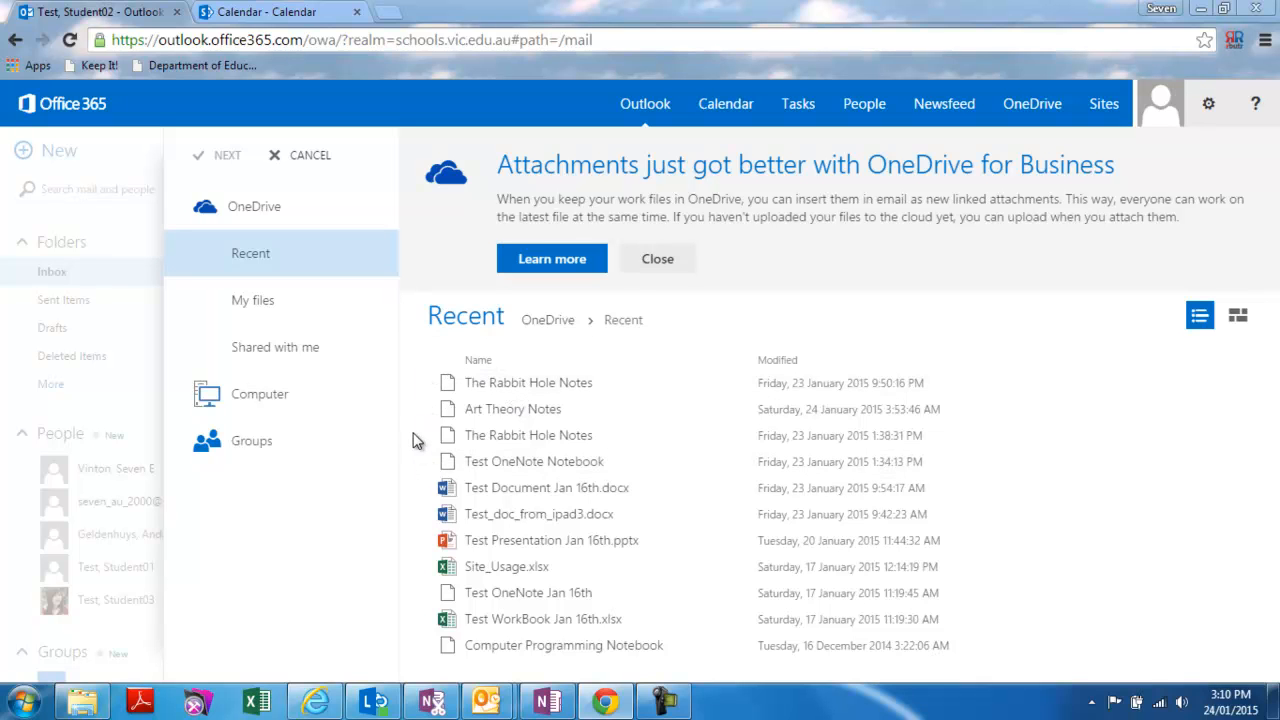
click(309, 312)
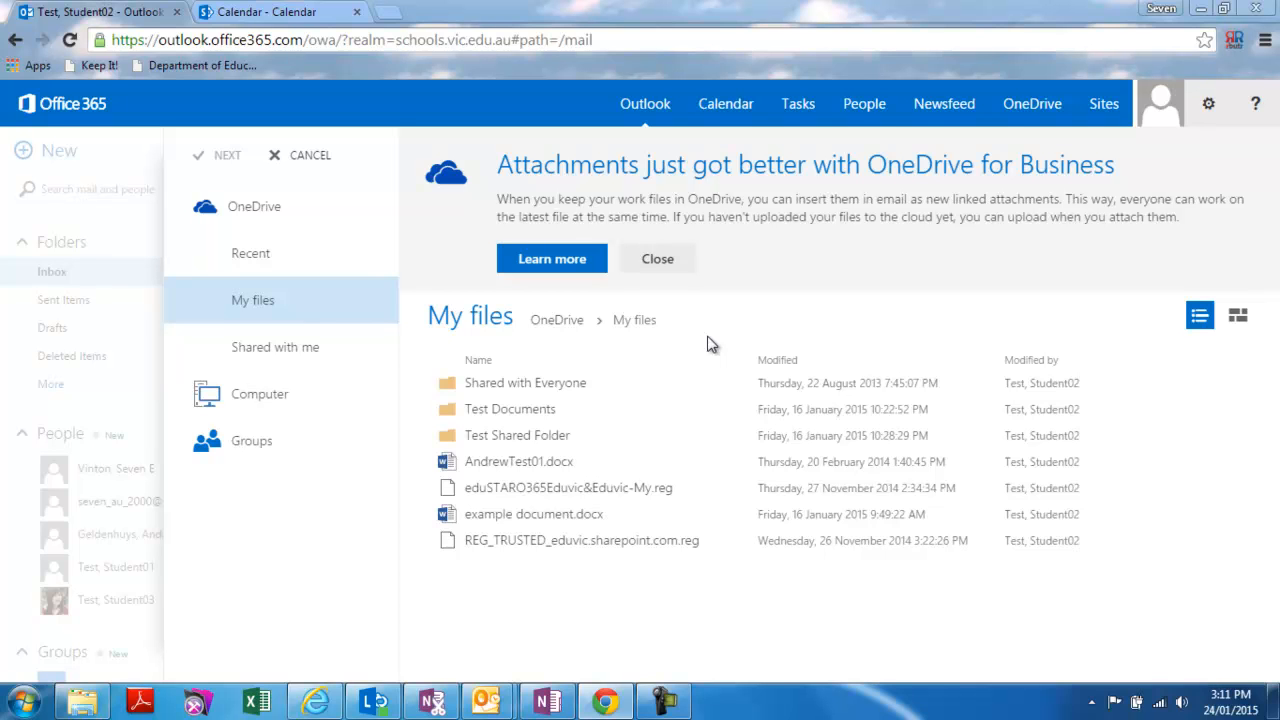
click(509, 417)
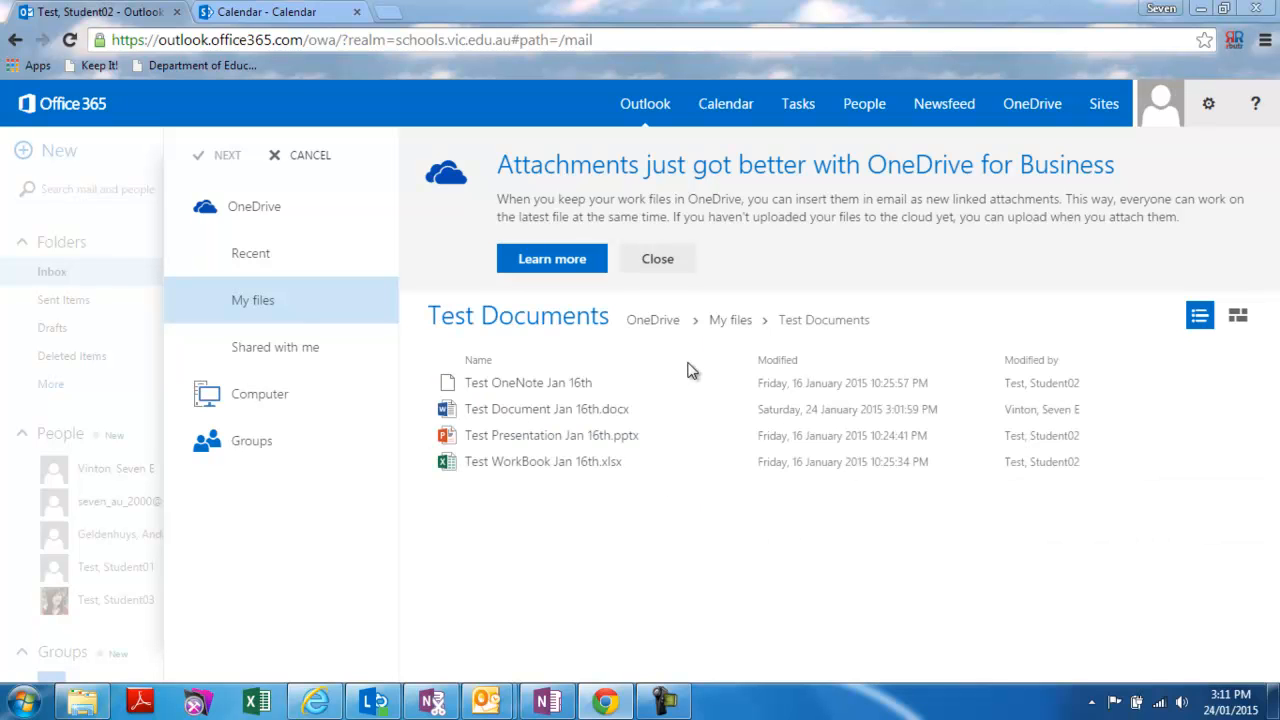
double_click(570, 412)
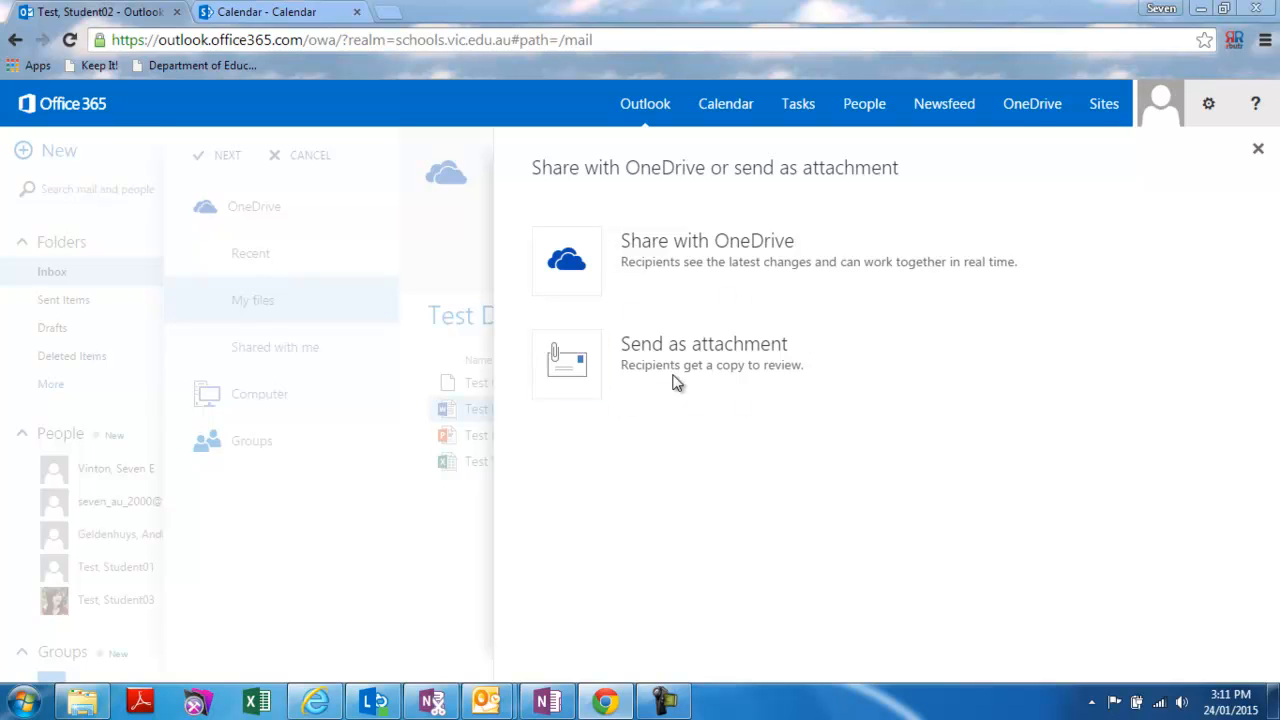
click(698, 256)
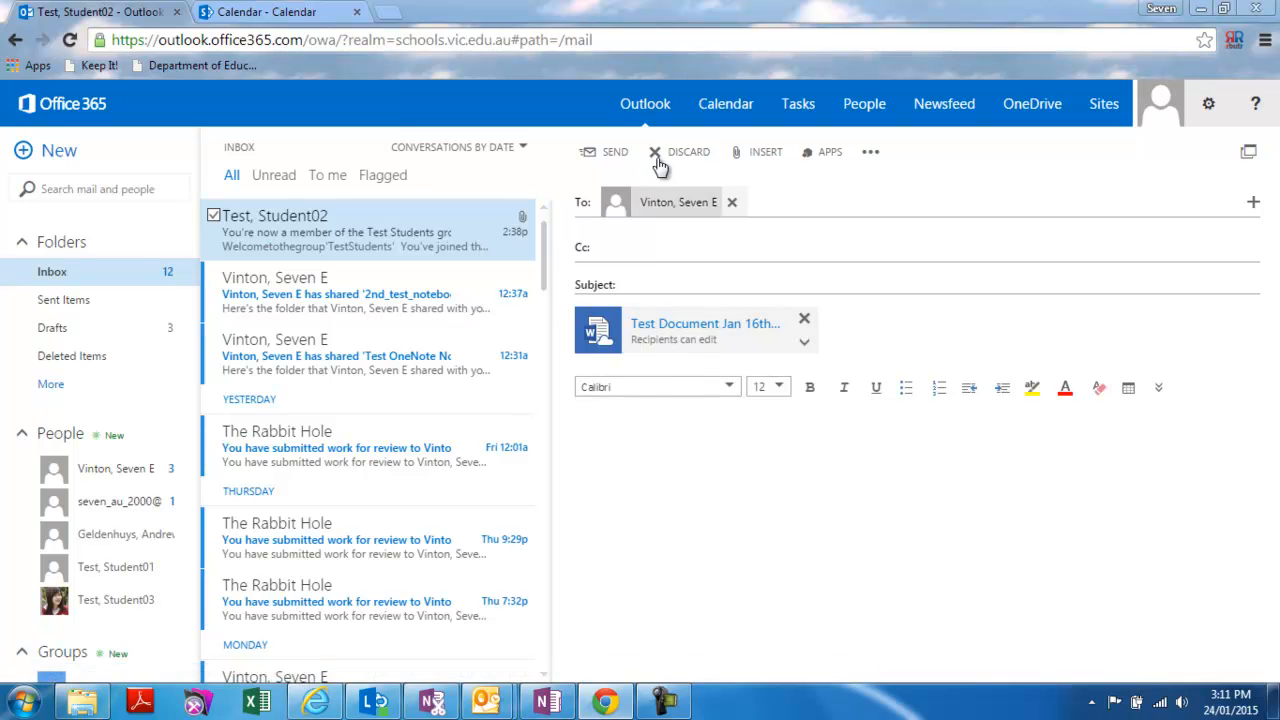
- Give the email the subject "Test Document" and send it
click(613, 155)
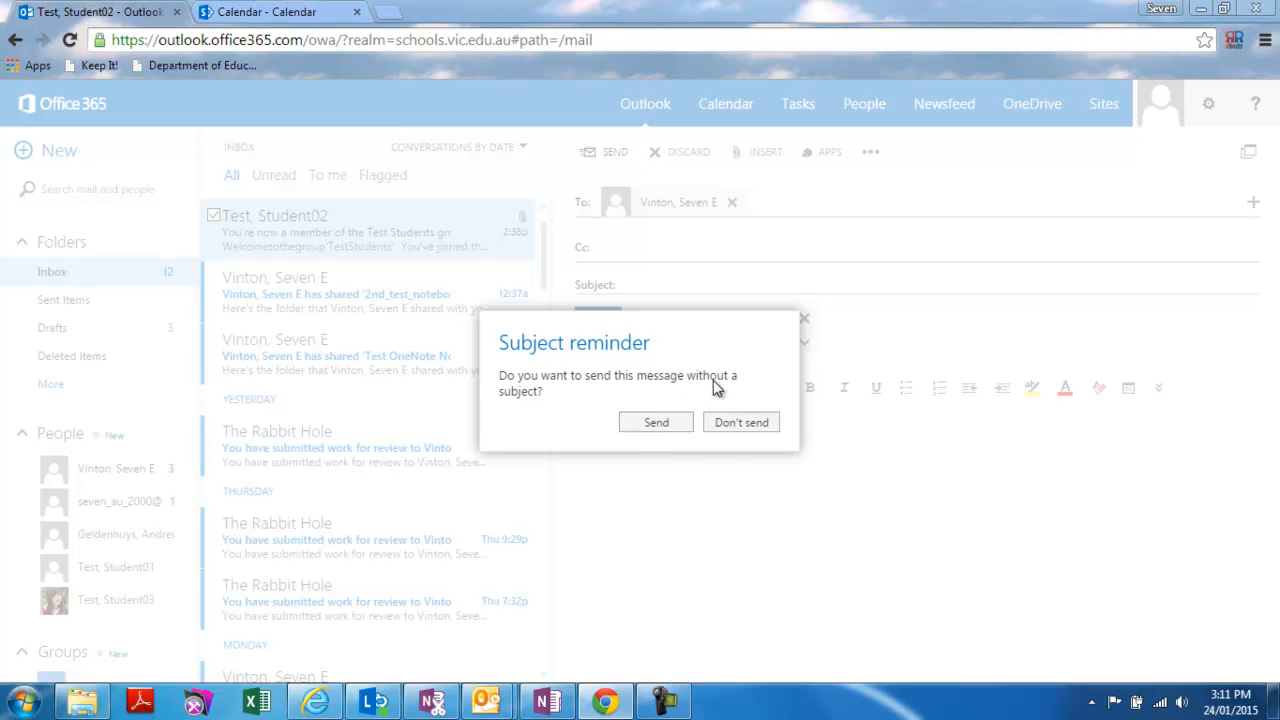
click(728, 434)
click(640, 286)
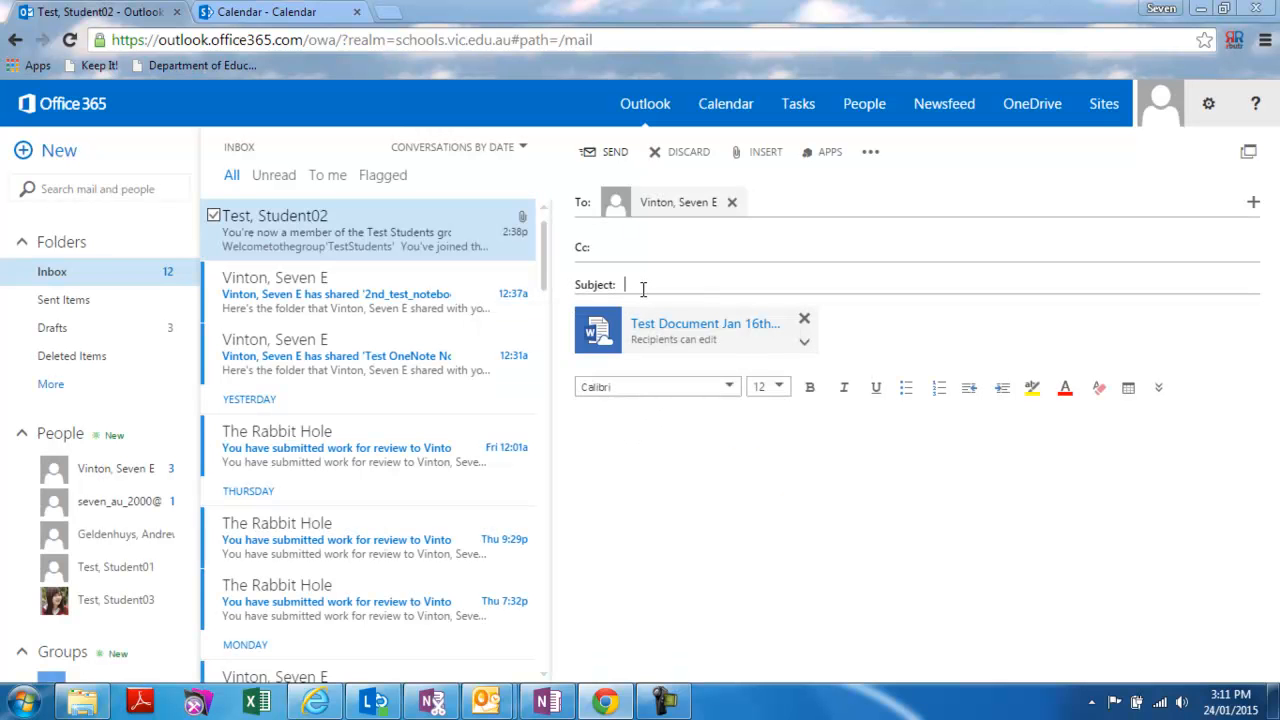
text(Test Document)
click(609, 153)
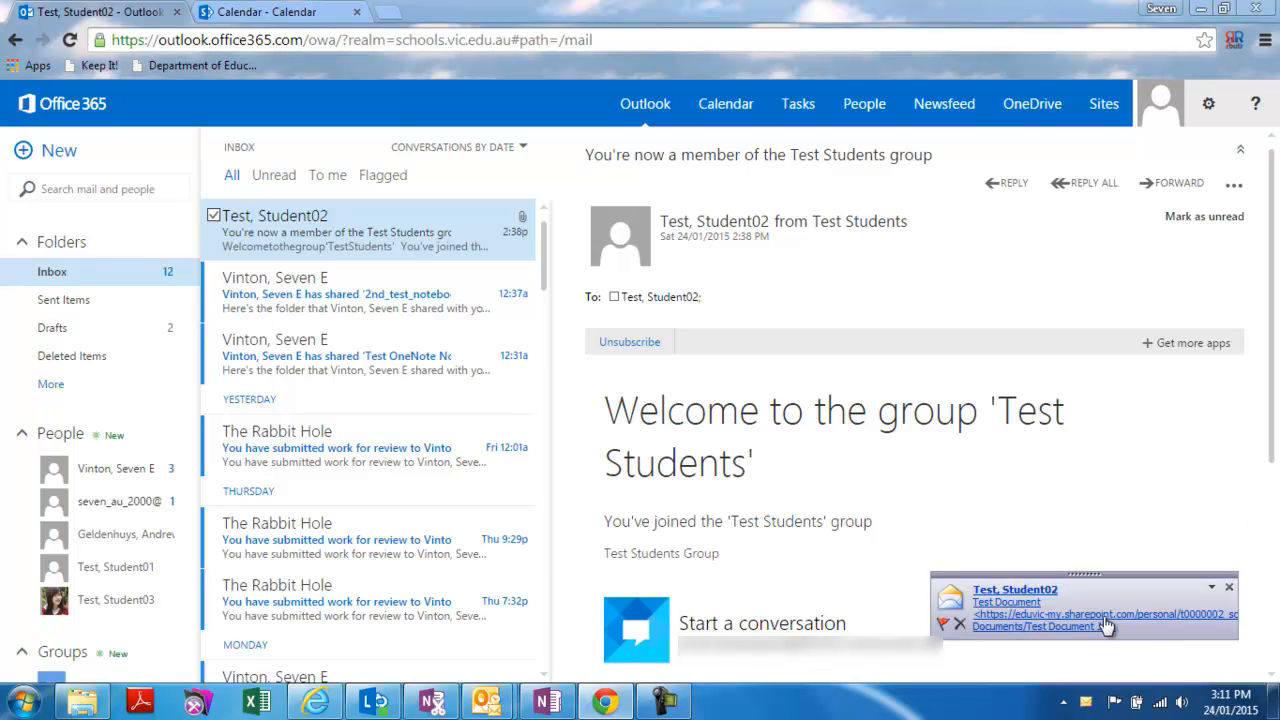
- Open the received "Test Document" email in desktop Outlook, download its pictures and open the shared Word document
click(1045, 608)
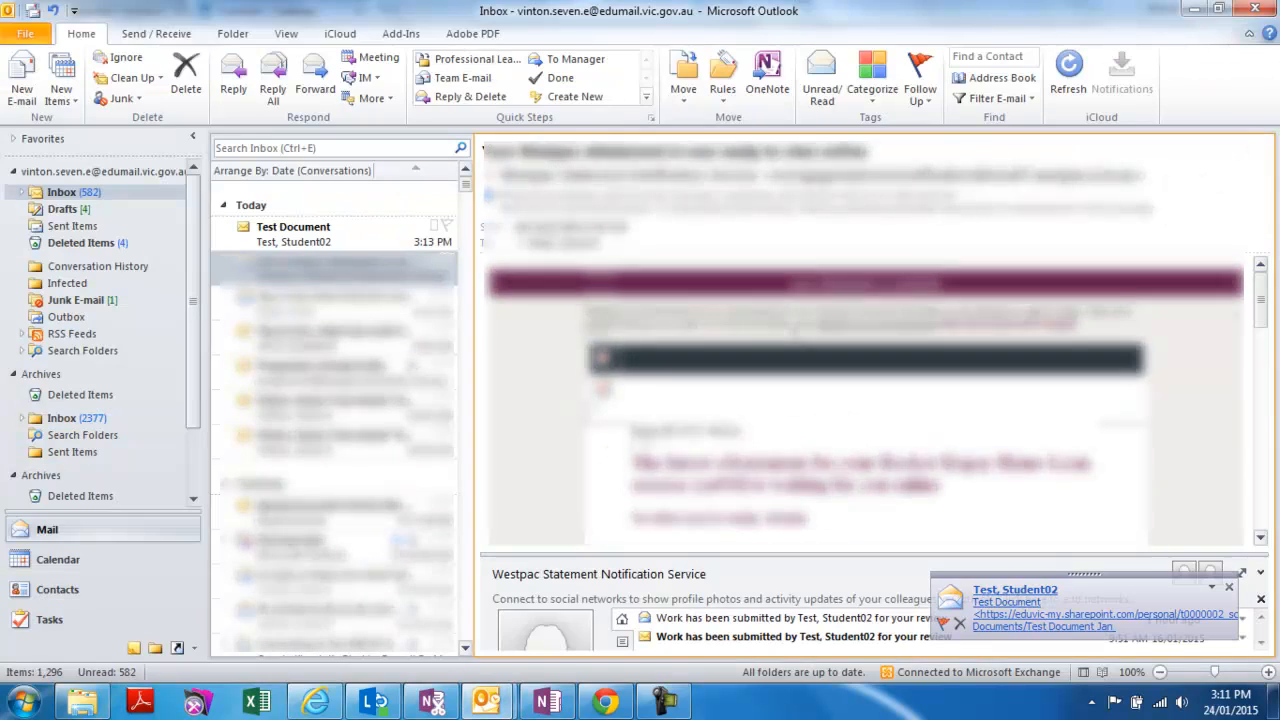
double_click(323, 240)
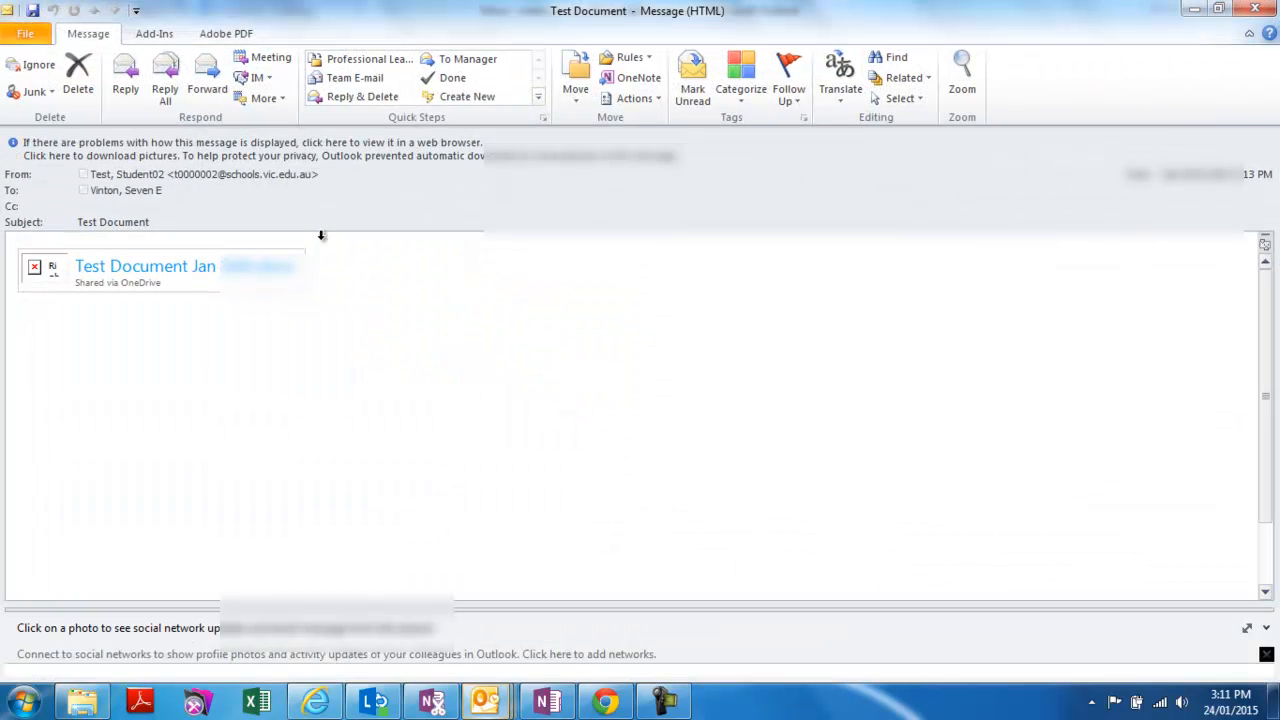
click(197, 141)
click(238, 152)
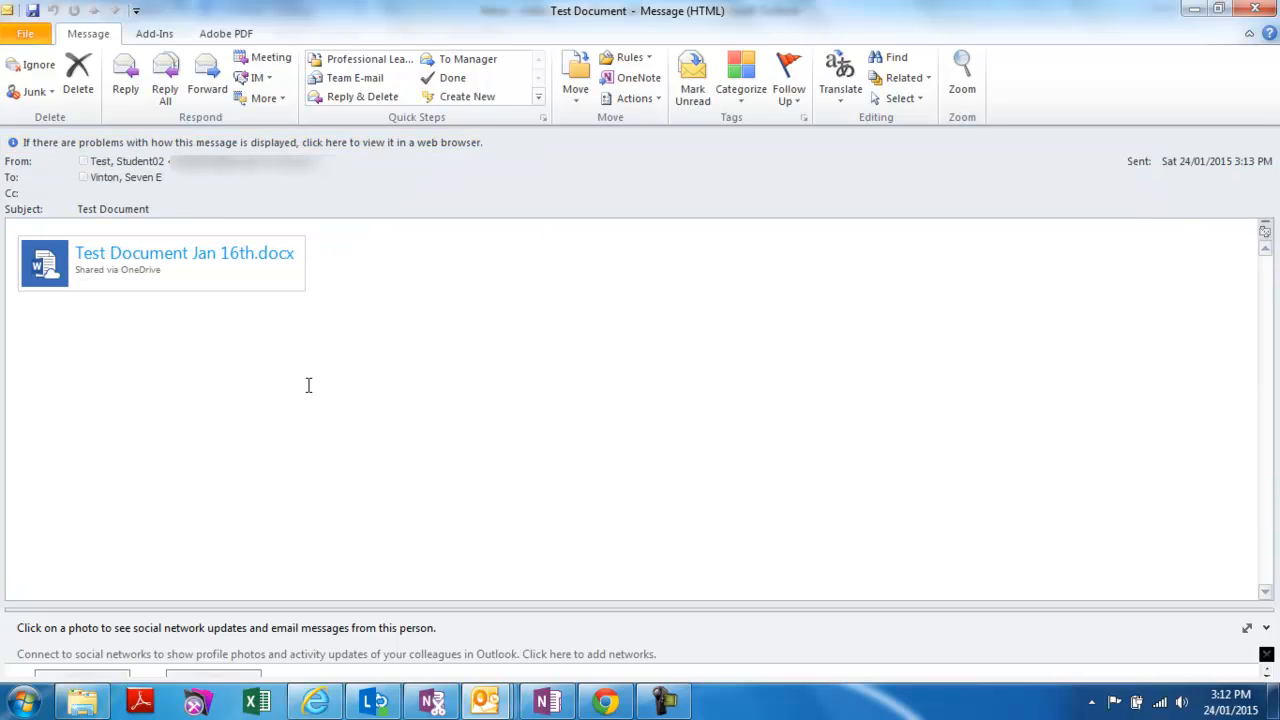
click(55, 270)
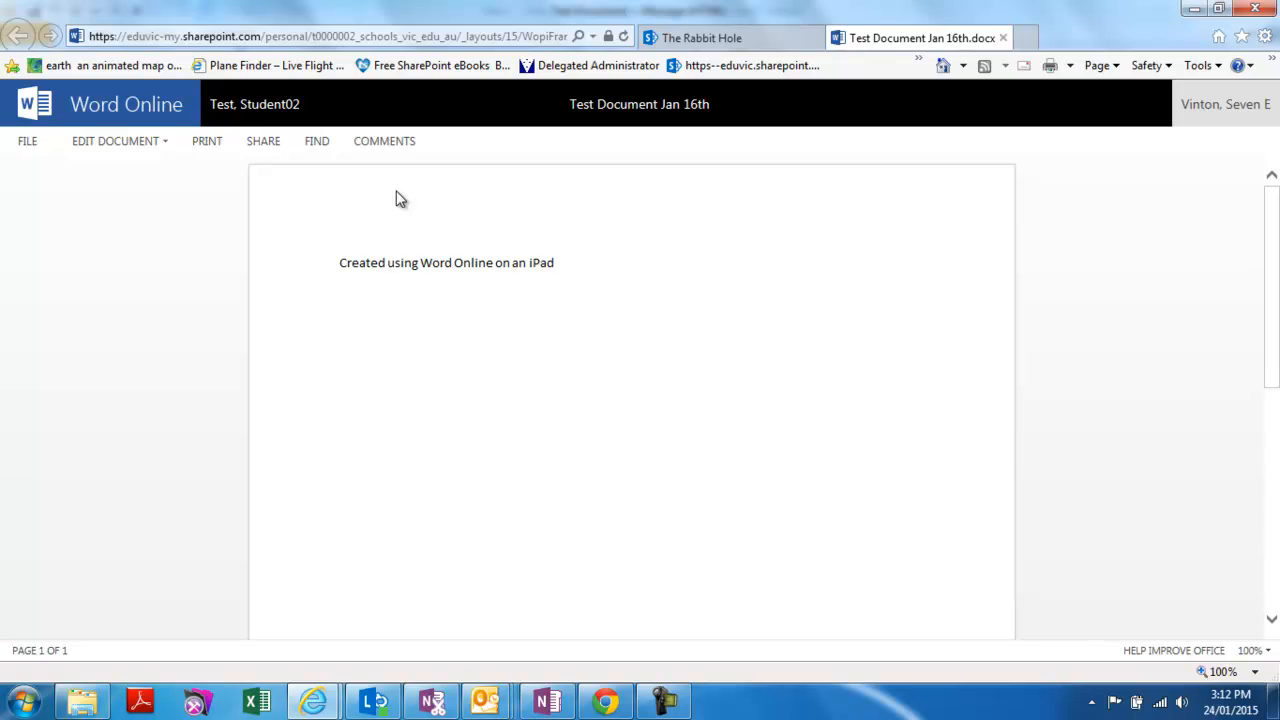
- Draft the comment "Well done, Great Job!" on the sentence "Created using Word Online on an iPad"
click(379, 144)
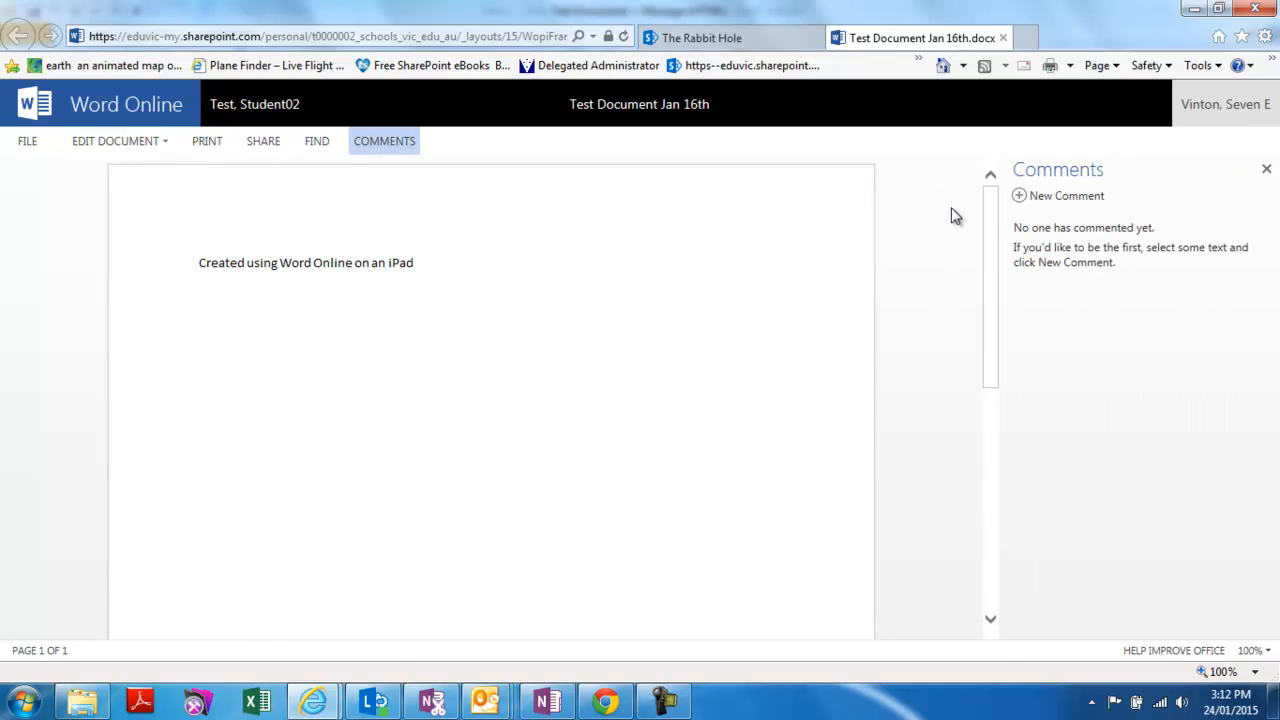
drag(418, 262, 204, 268)
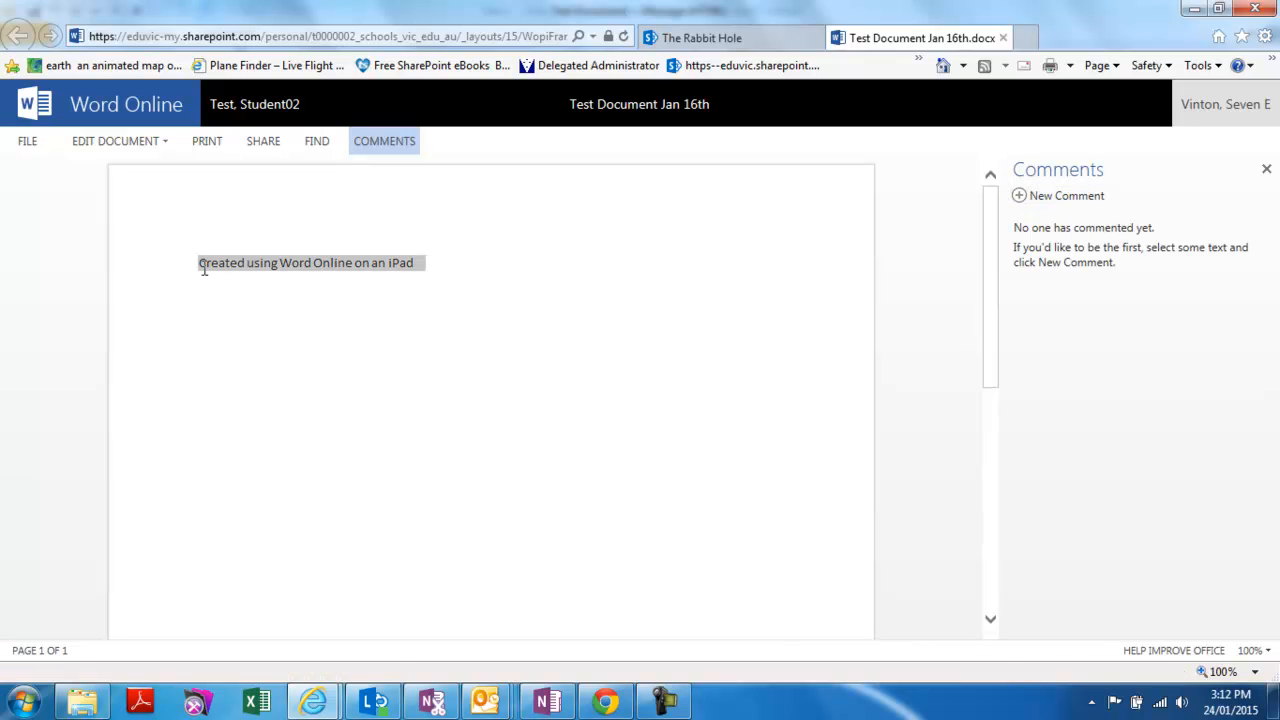
click(1020, 198)
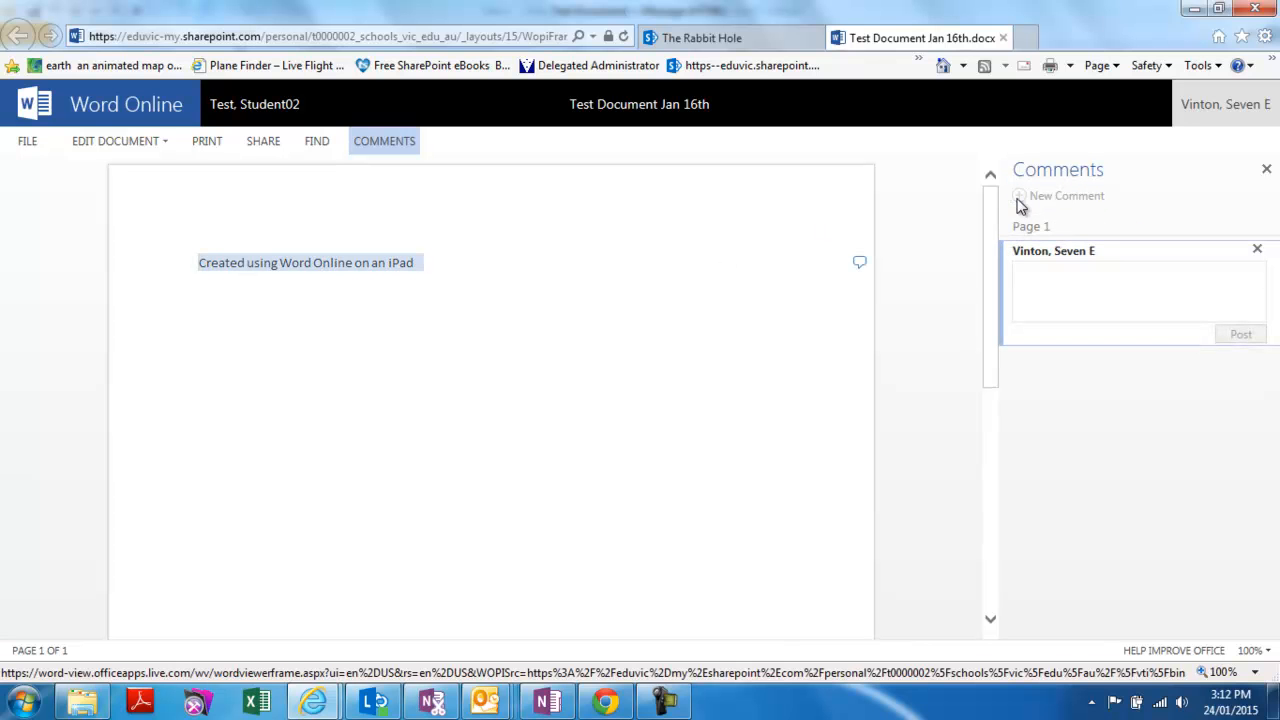
text(Well)
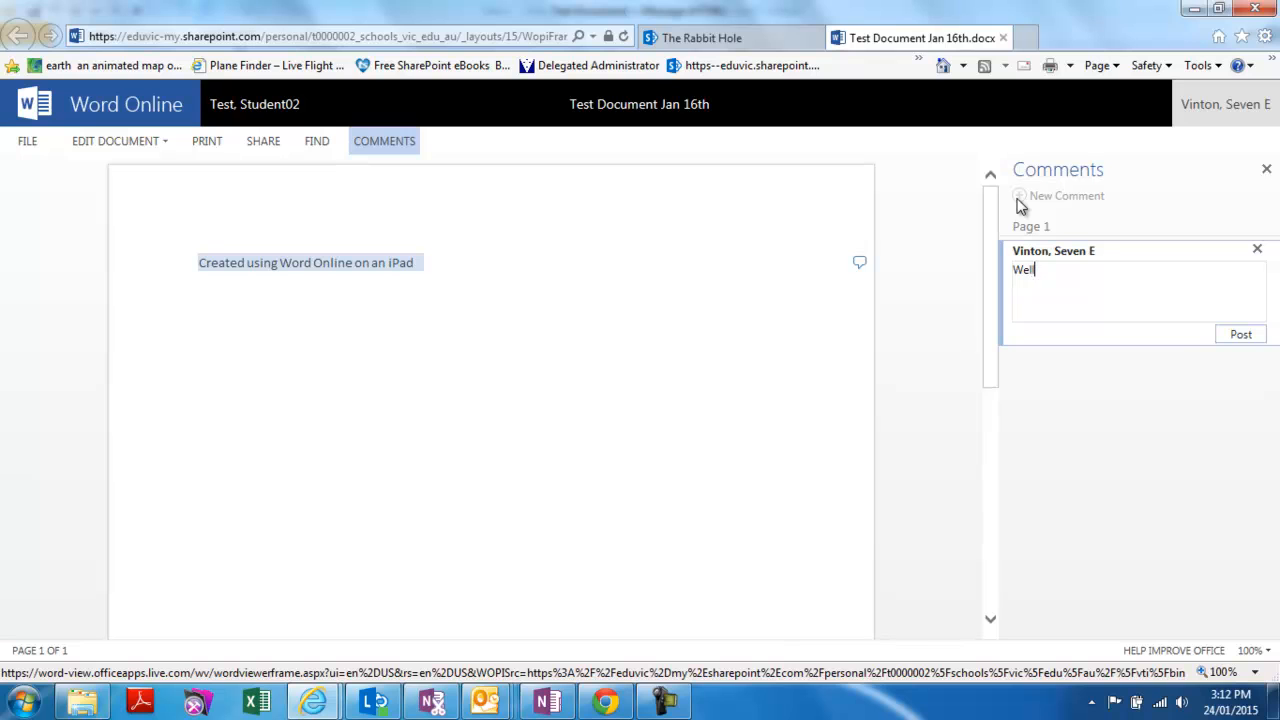
text( done, Great Job!)
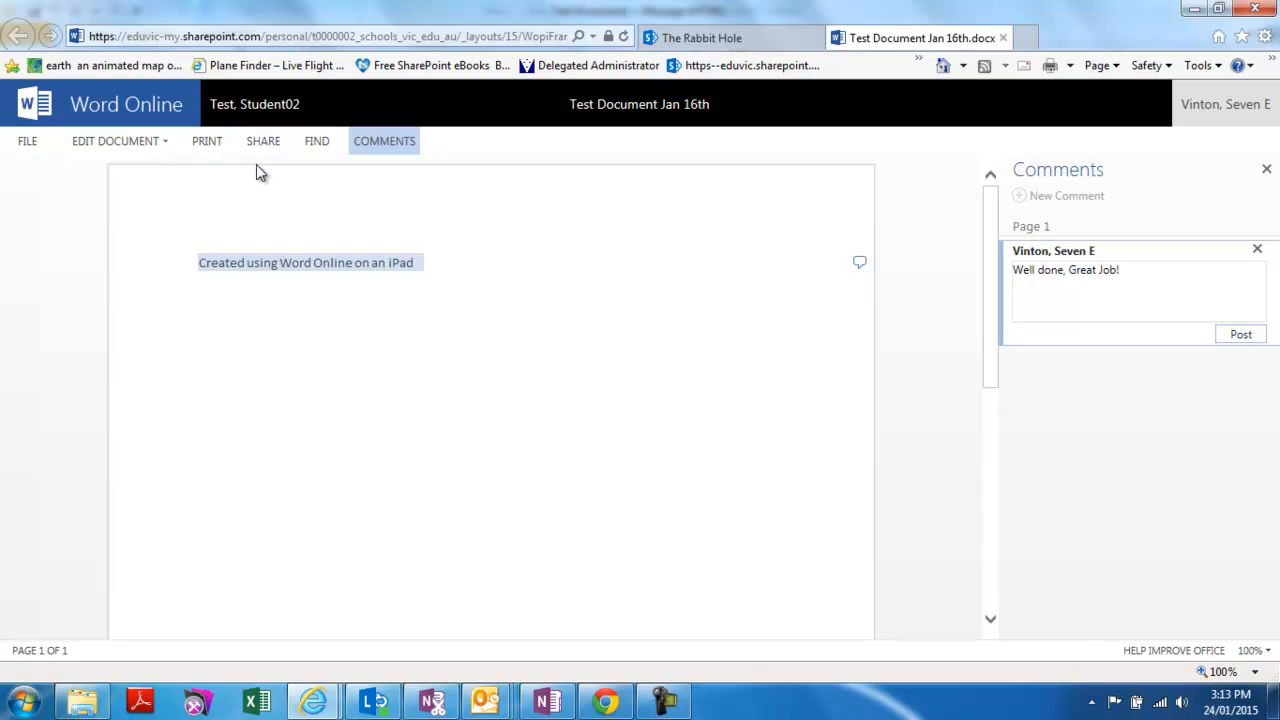
- Open the shared document for editing in Word Online
click(163, 146)
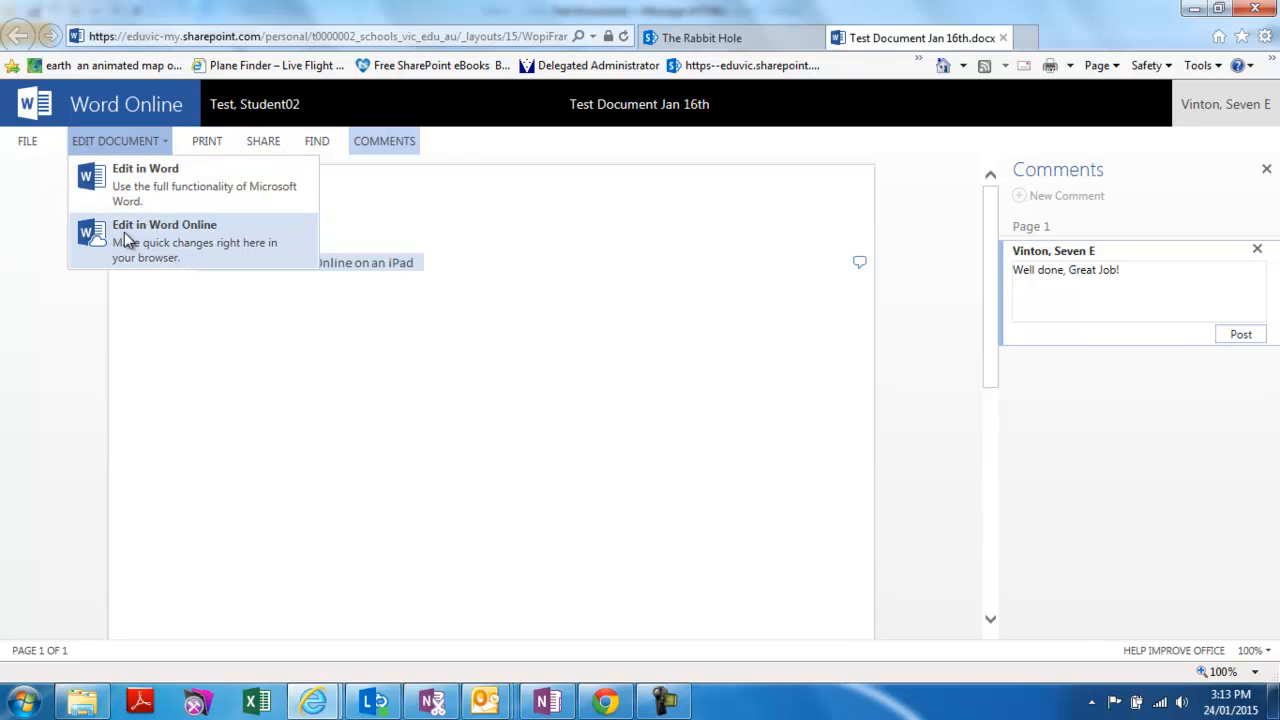
click(187, 231)
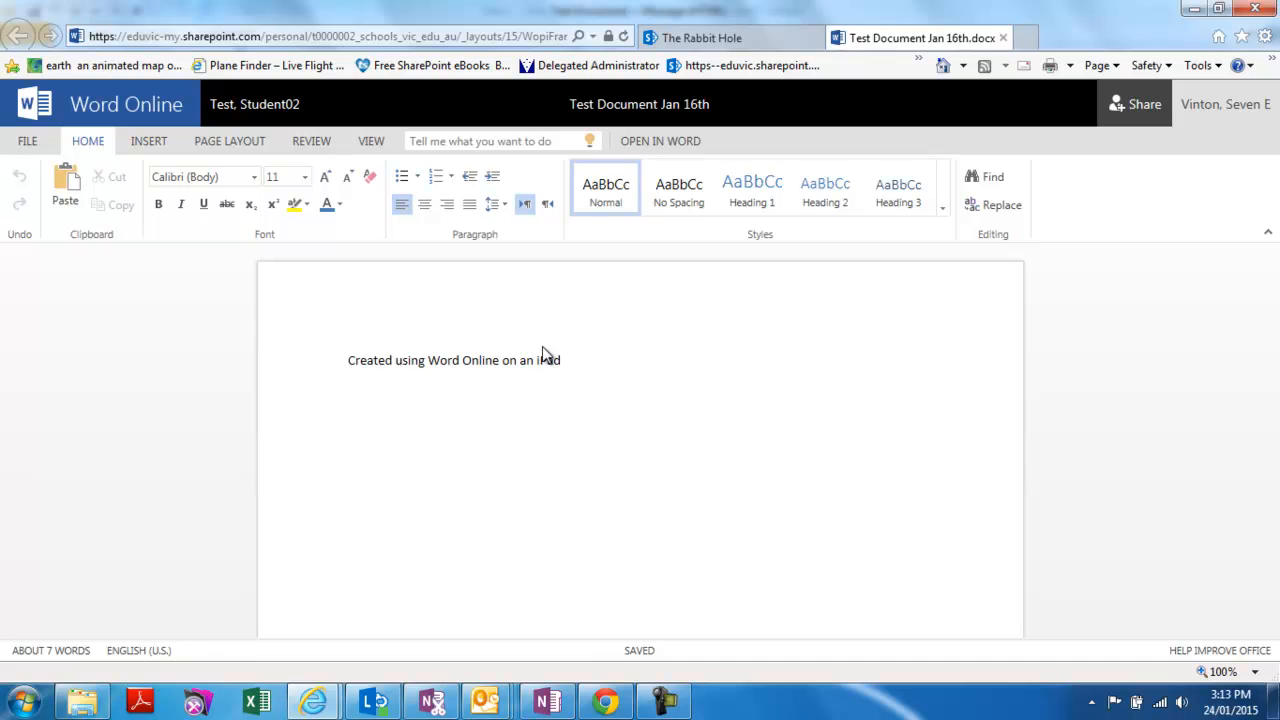
- Switch to Chrome and open Test Document Jan 16th from the Test Documents folder in the student's OneDrive
click(605, 702)
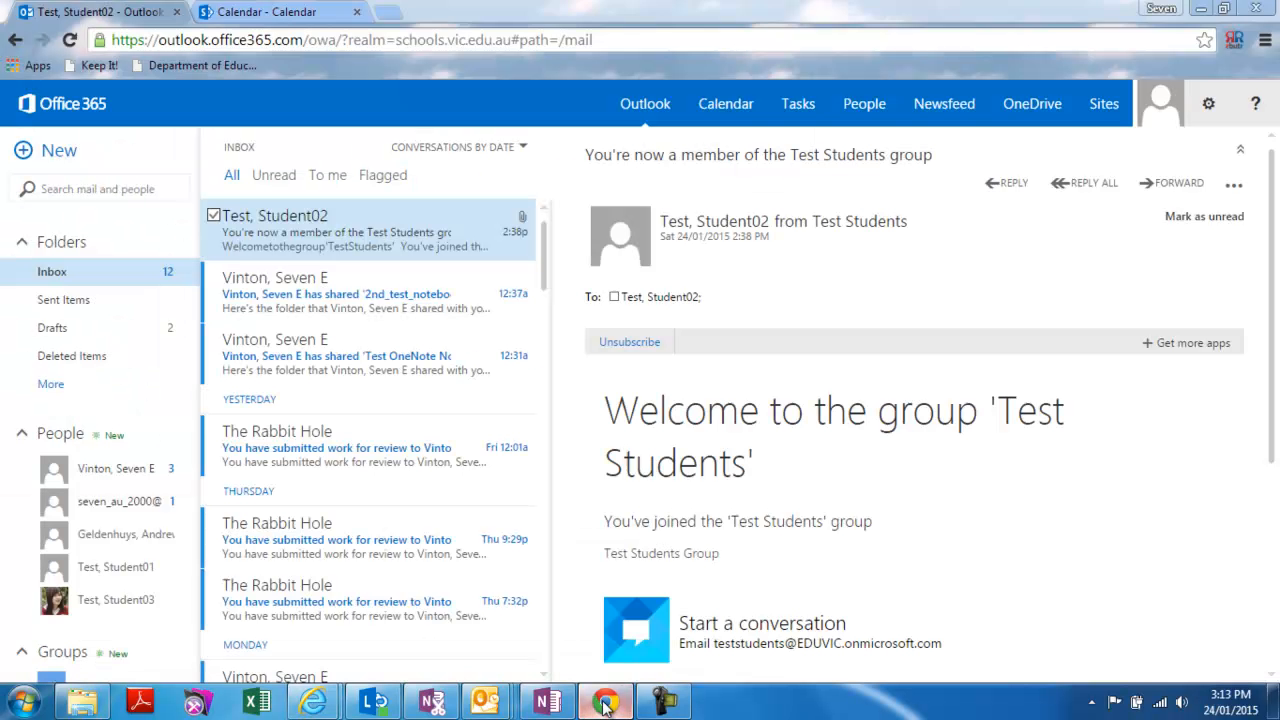
click(1020, 120)
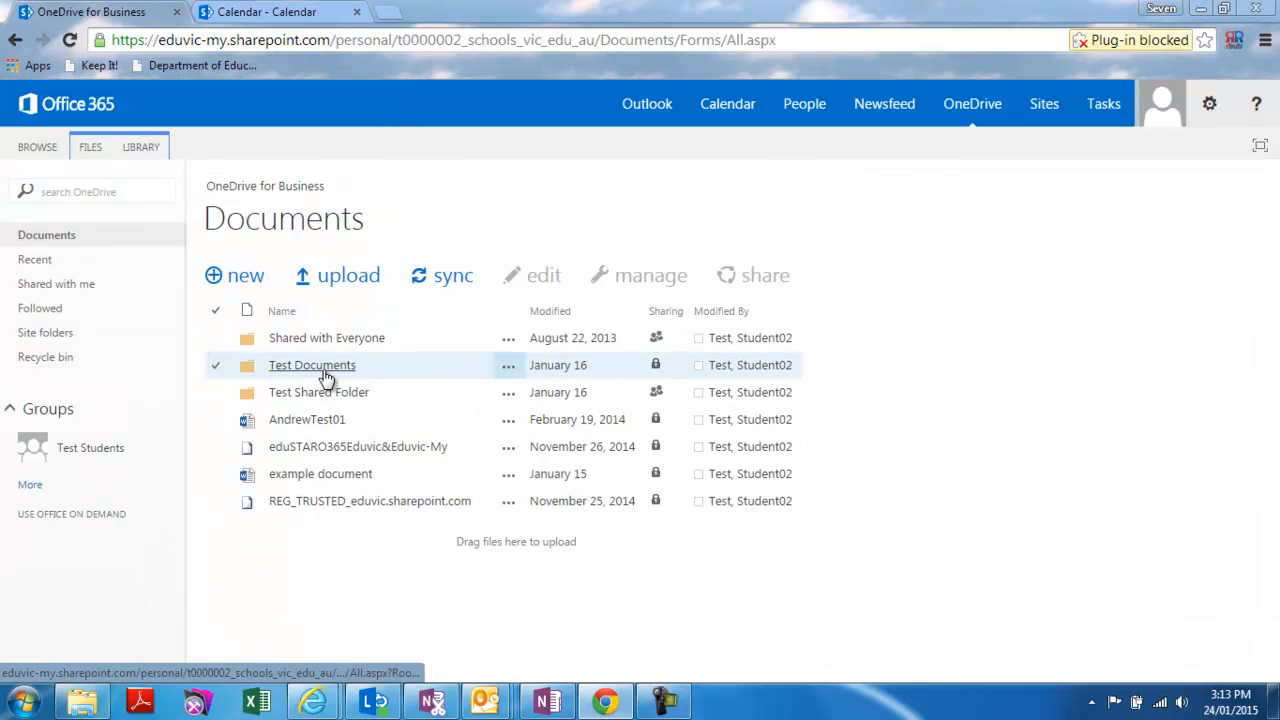
click(311, 366)
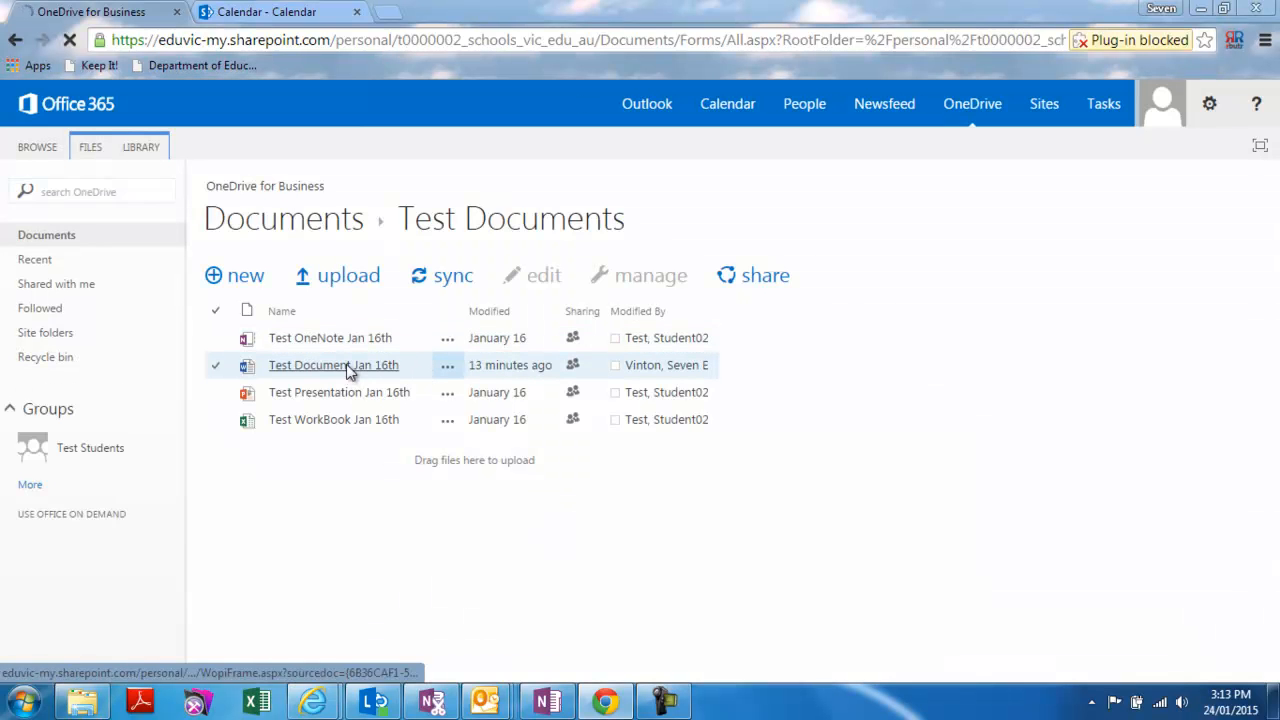
click(349, 367)
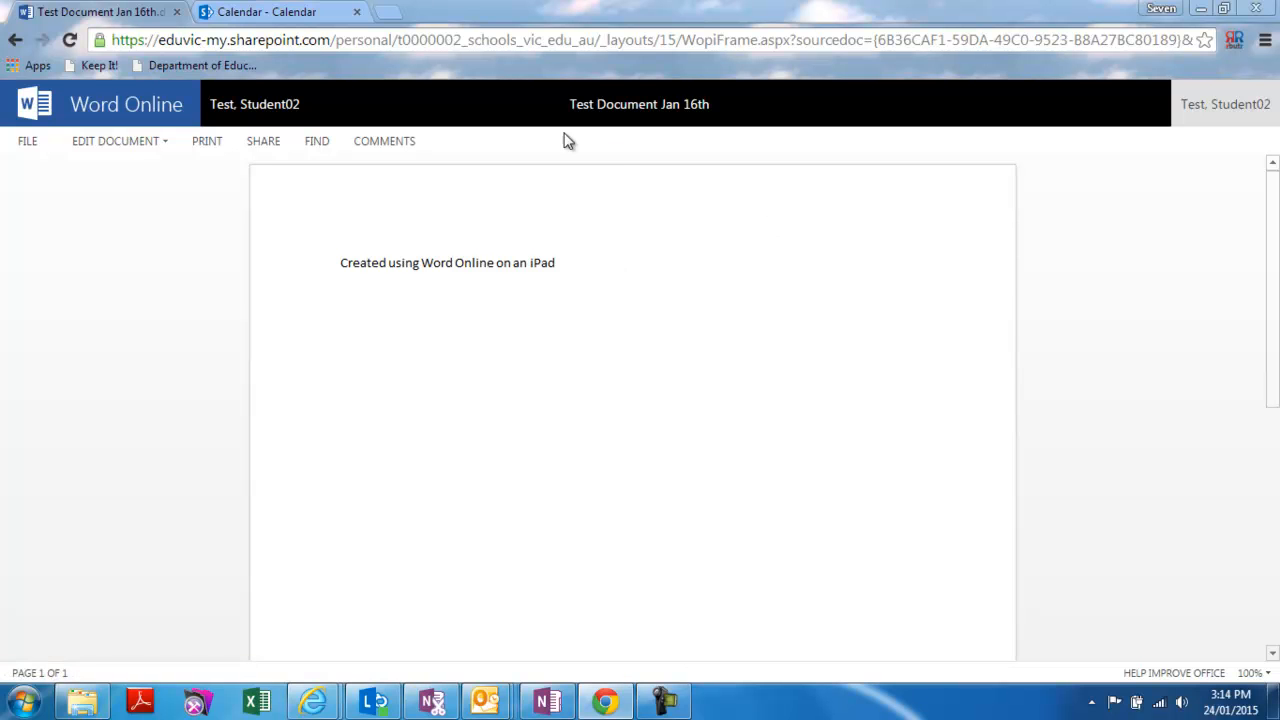
- Compare the teacher's editing view in Internet Explorer with the student's reading view in Chrome
mouse_move(313, 704)
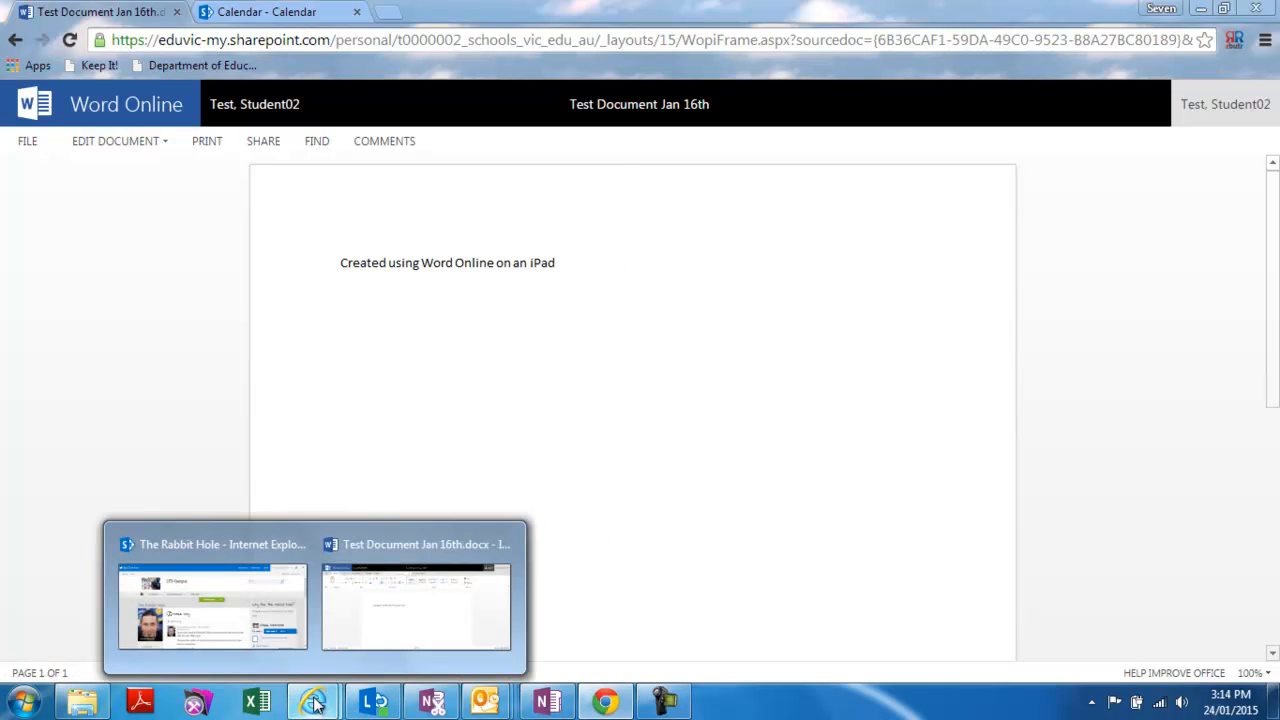
click(412, 612)
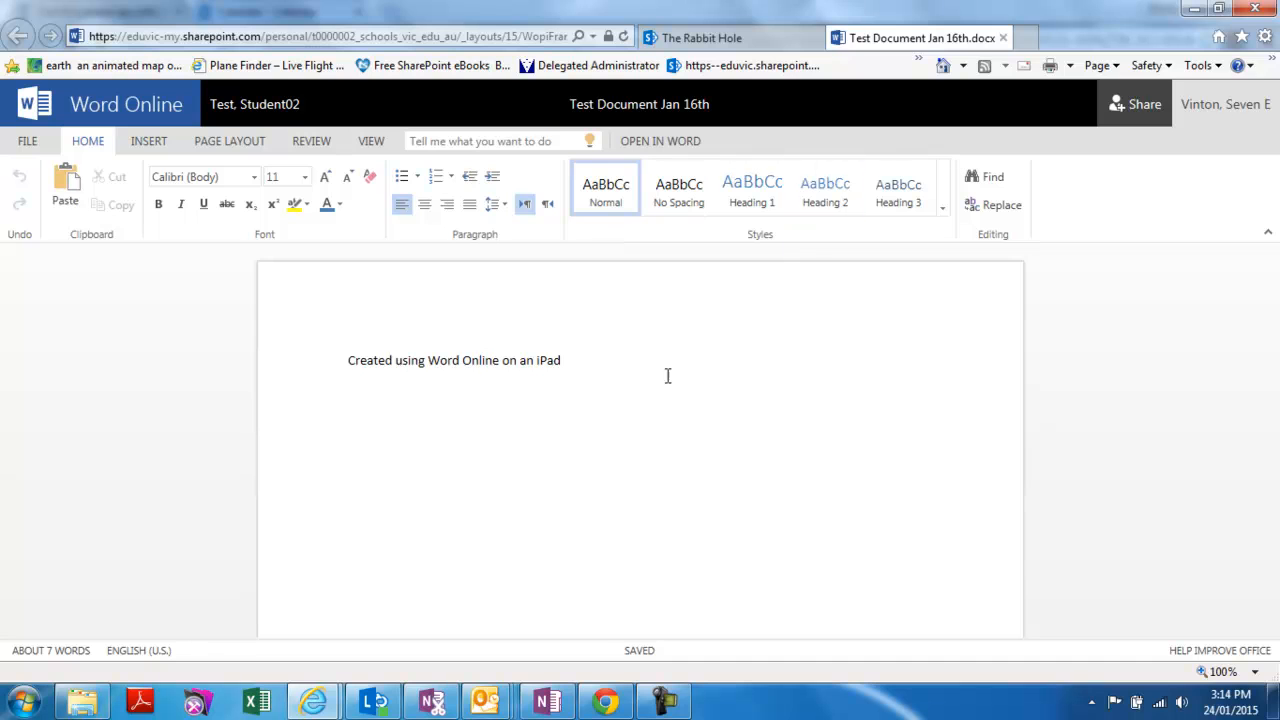
click(605, 702)
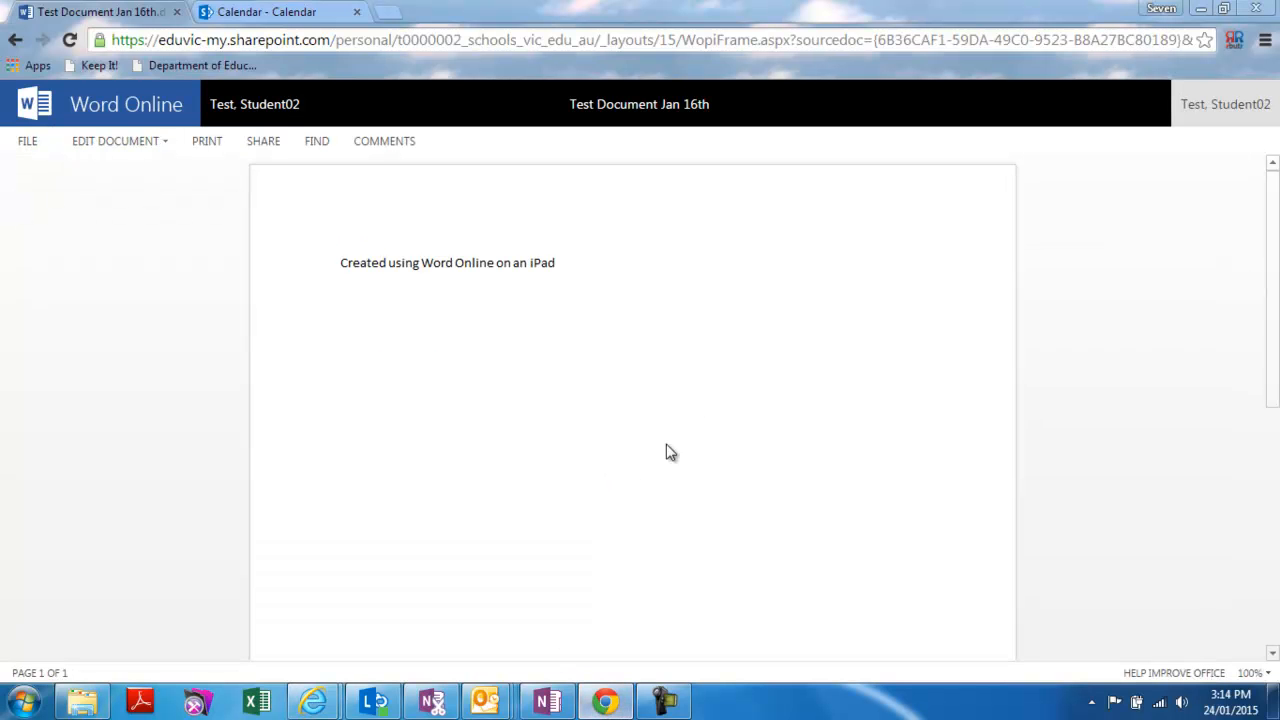
- Switch to the teacher's copy in Internet Explorer and add the line "Editing this document within the browser" below the first sentence
mouse_move(326, 708)
click(389, 640)
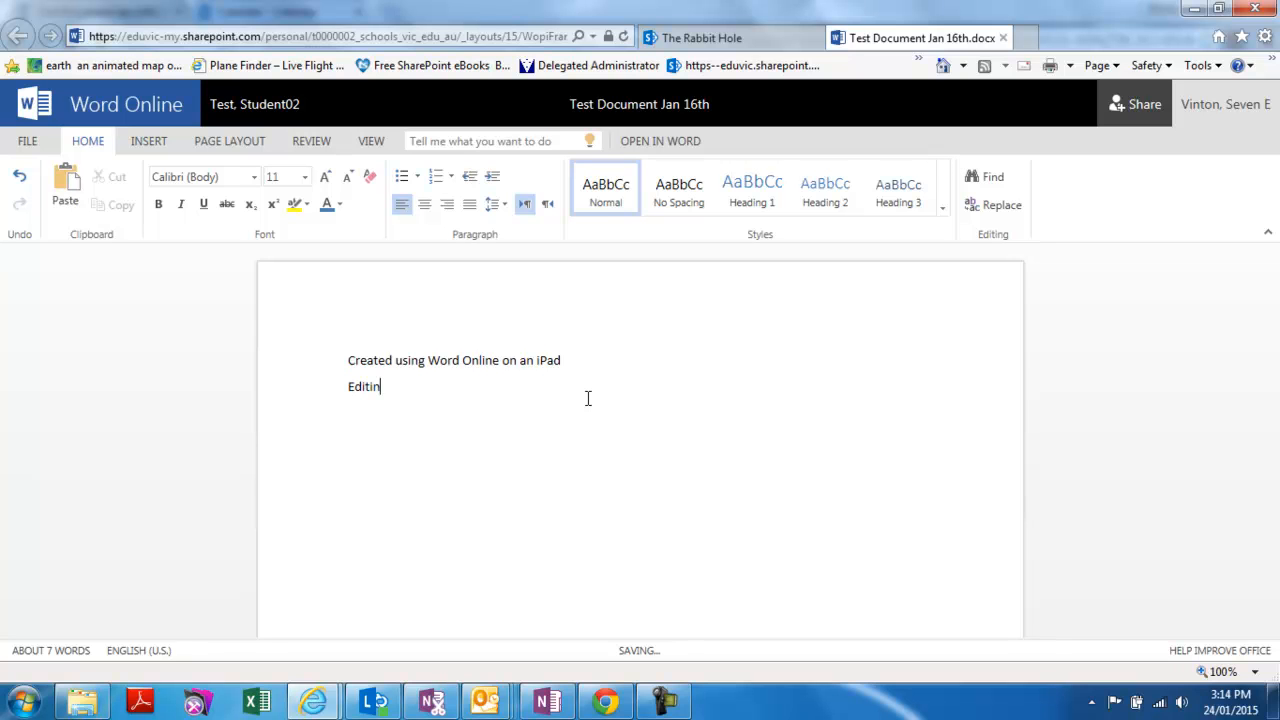
text(this document within the bro)
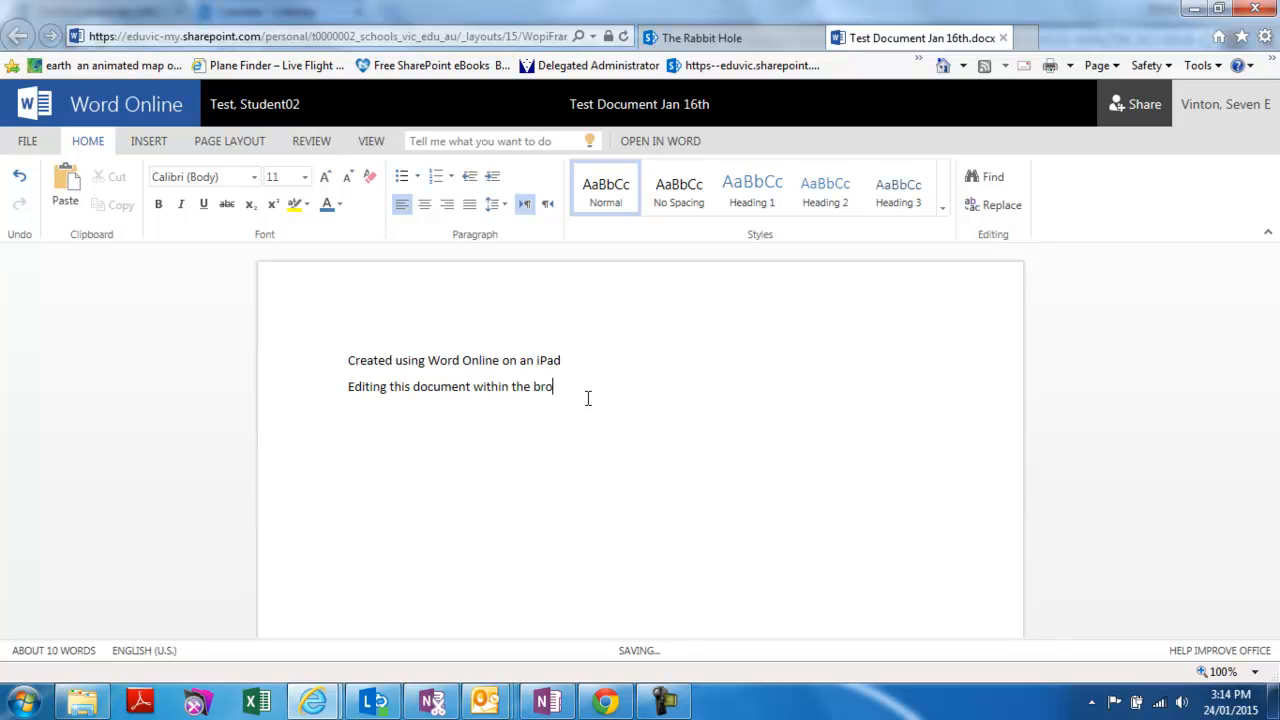
text(wser)
- Switch to the student's copy in Chrome, reload the document and open it for editing in Word Online
click(604, 703)
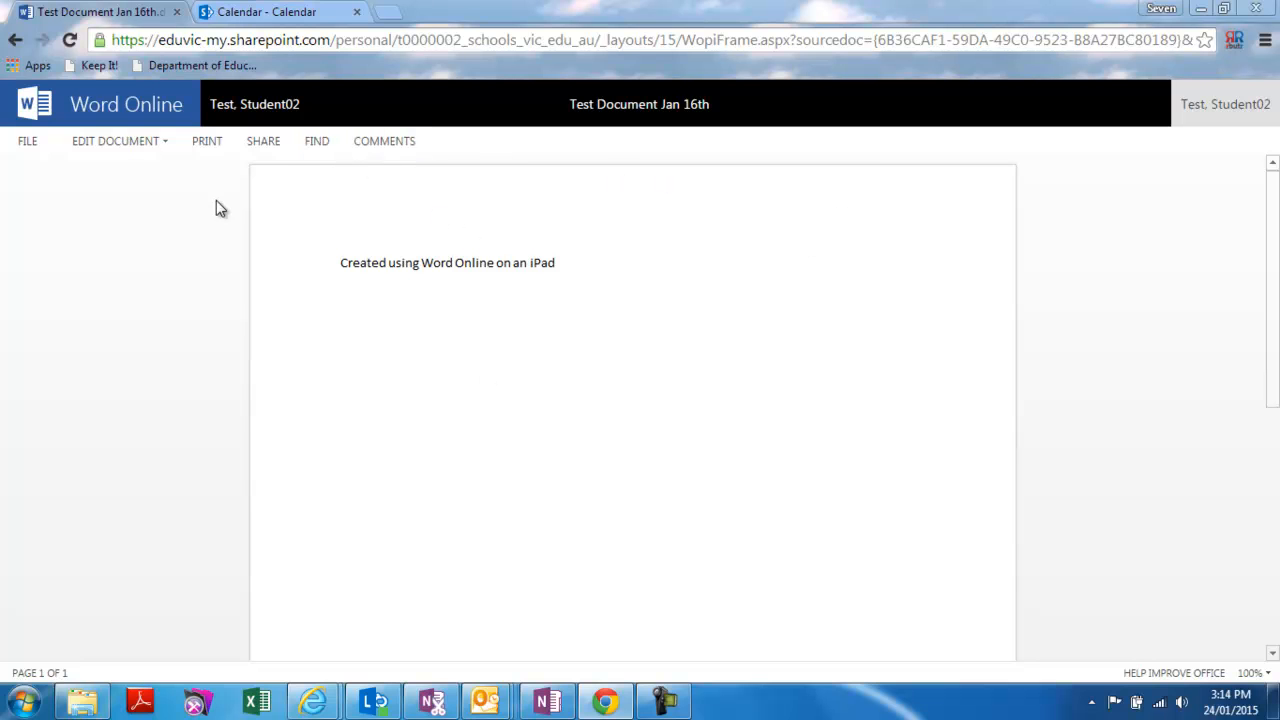
click(71, 38)
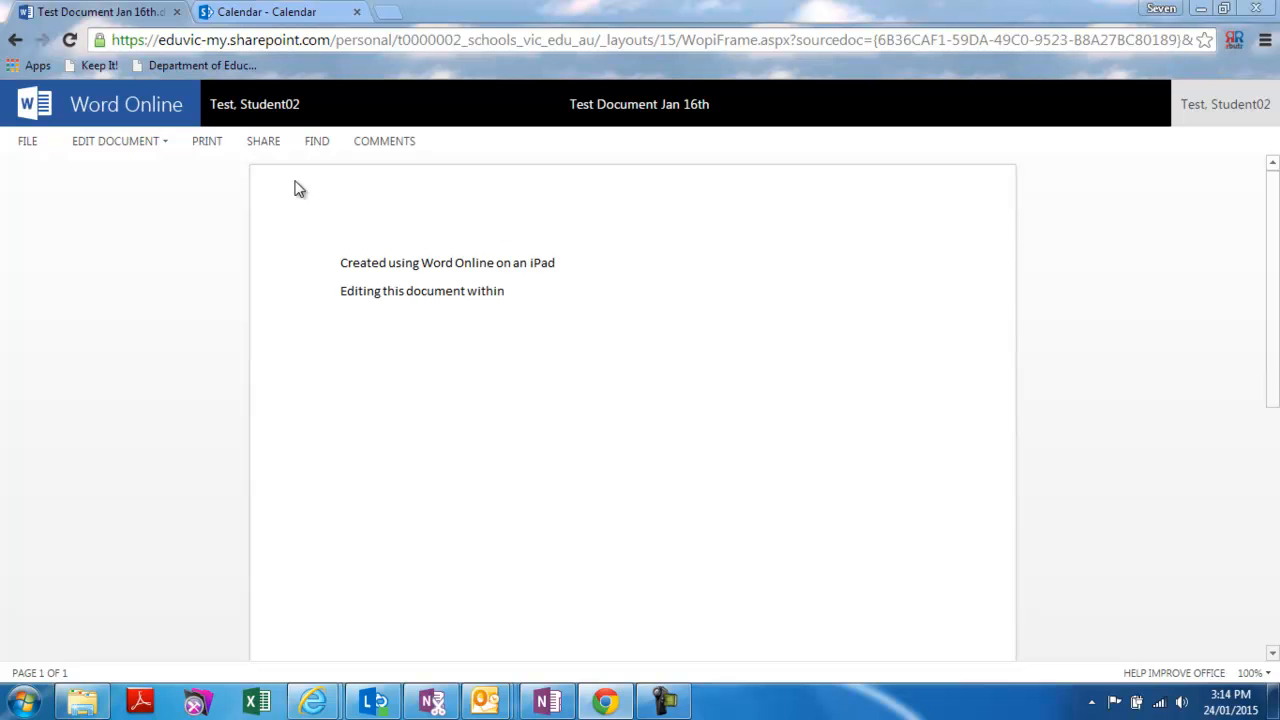
click(162, 148)
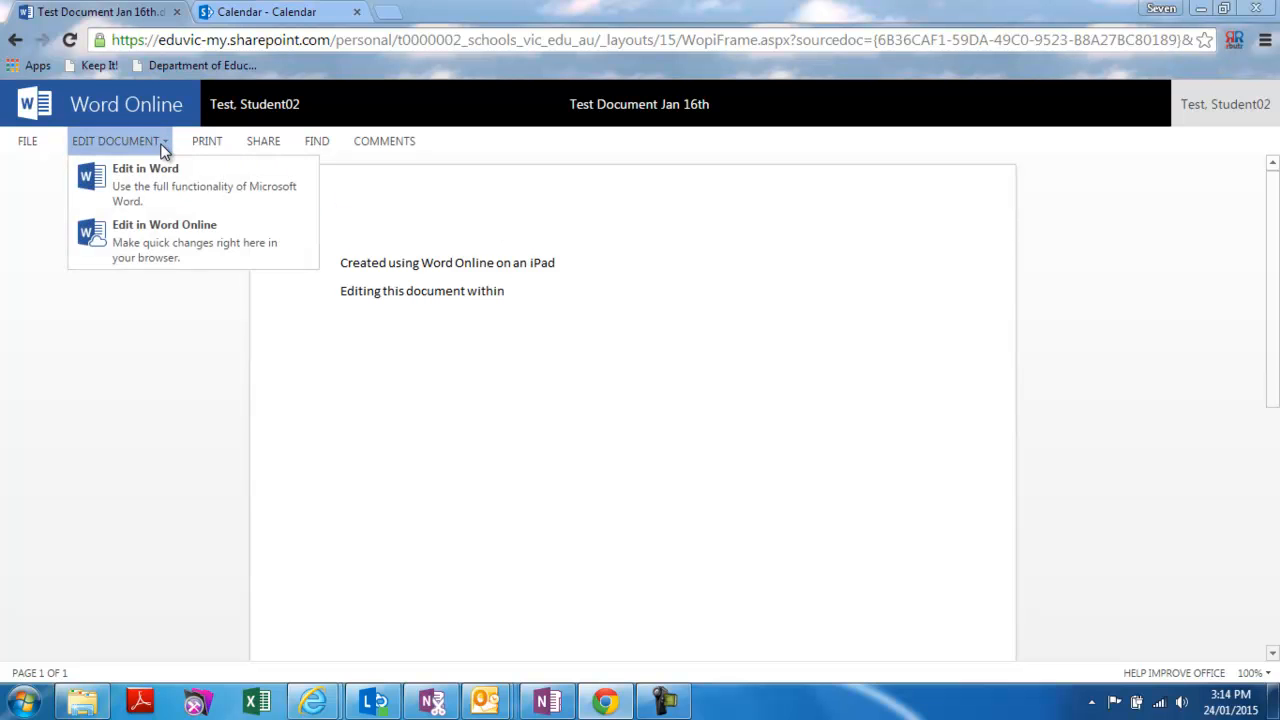
click(172, 239)
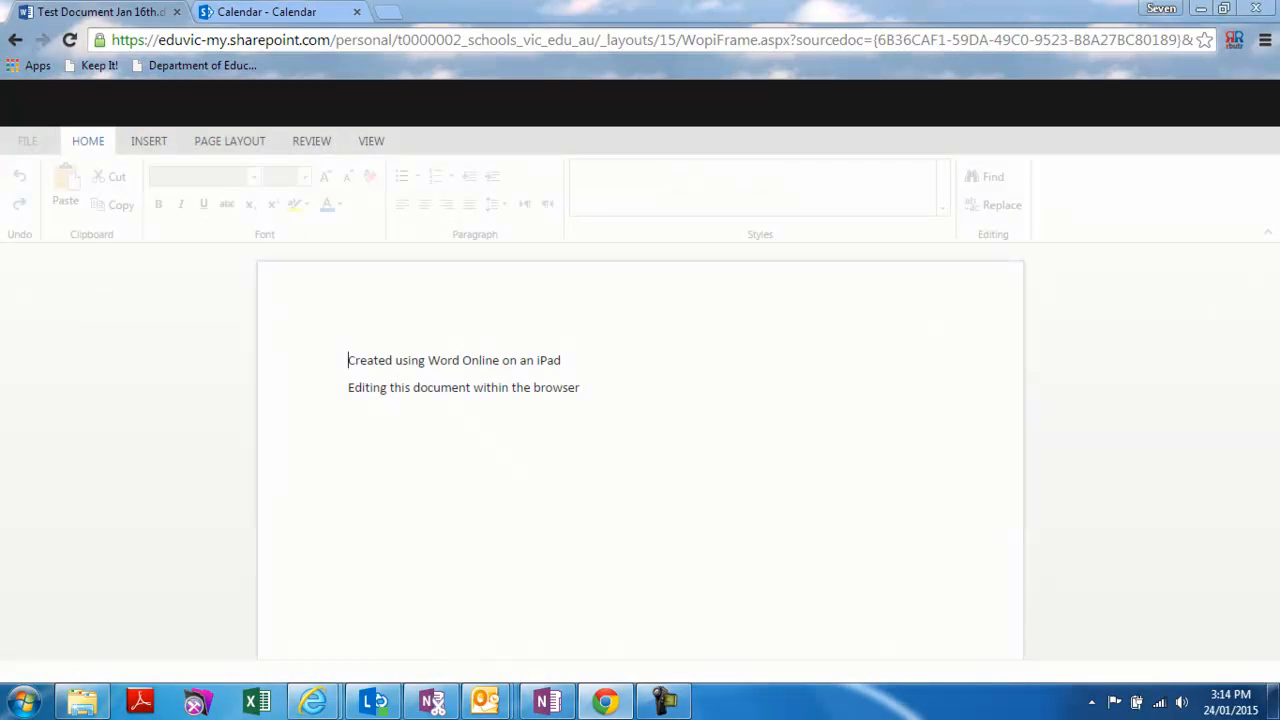
- Arrange the teacher's Internet Explorer window and the student's Chrome window side by side
click(1223, 8)
drag(770, 31, 819, 26)
click(590, 392)
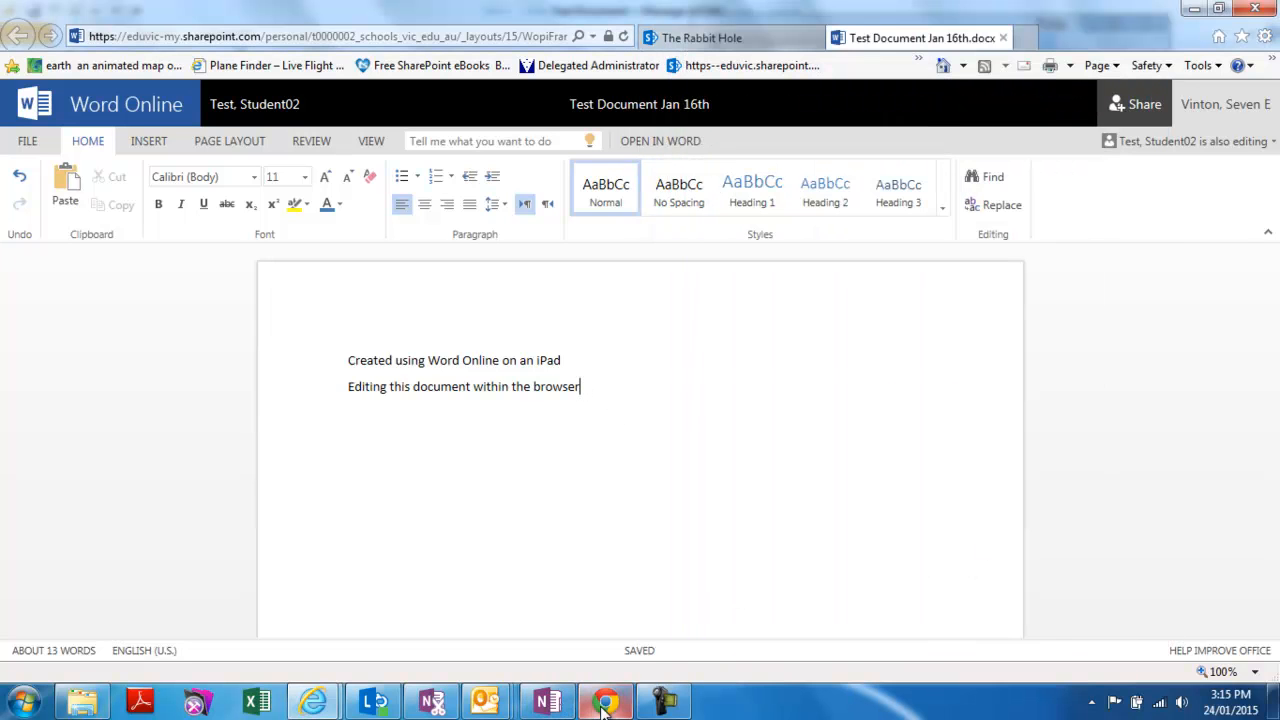
mouse_move(590, 708)
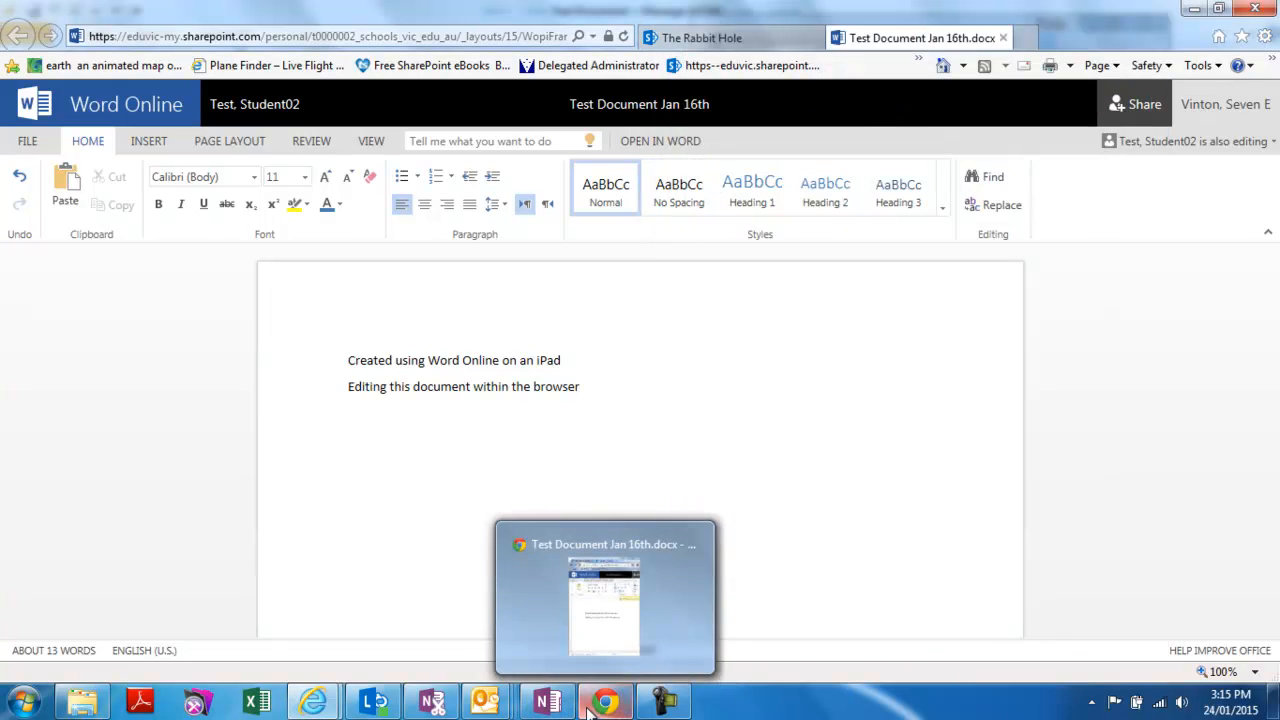
click(1218, 8)
drag(839, 79, 757, 9)
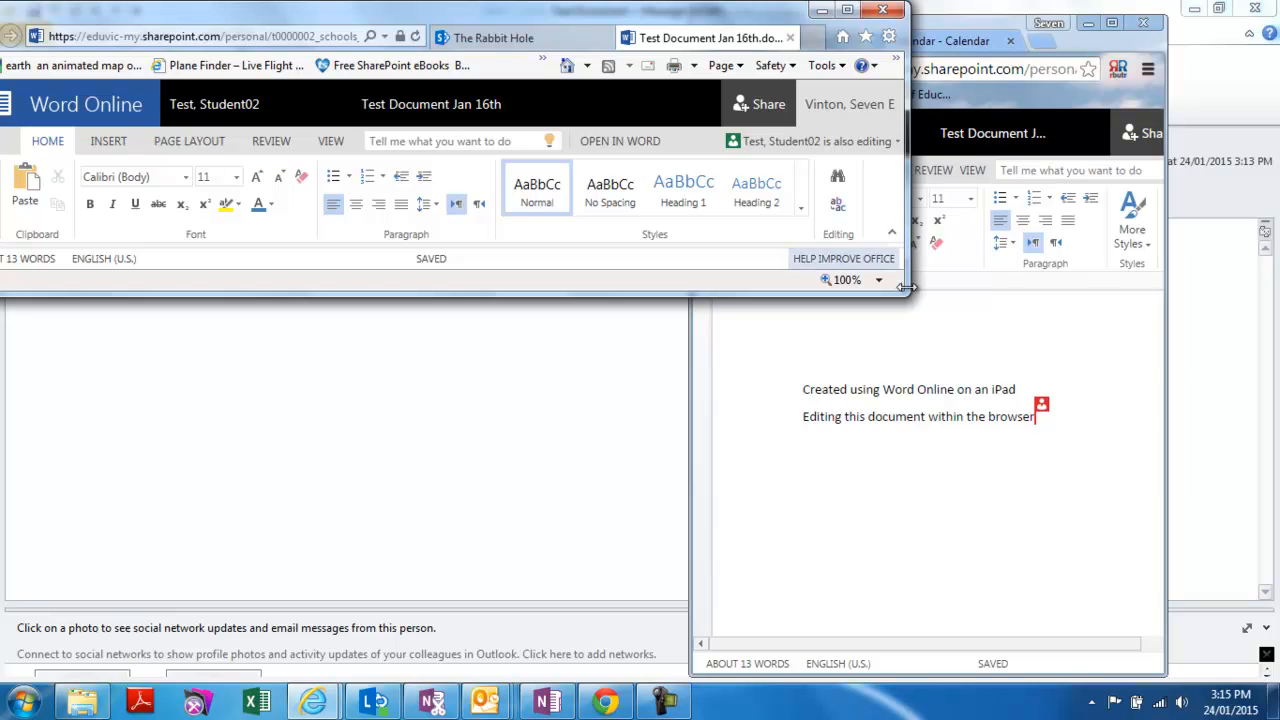
drag(905, 291, 738, 652)
drag(846, 40, 925, 10)
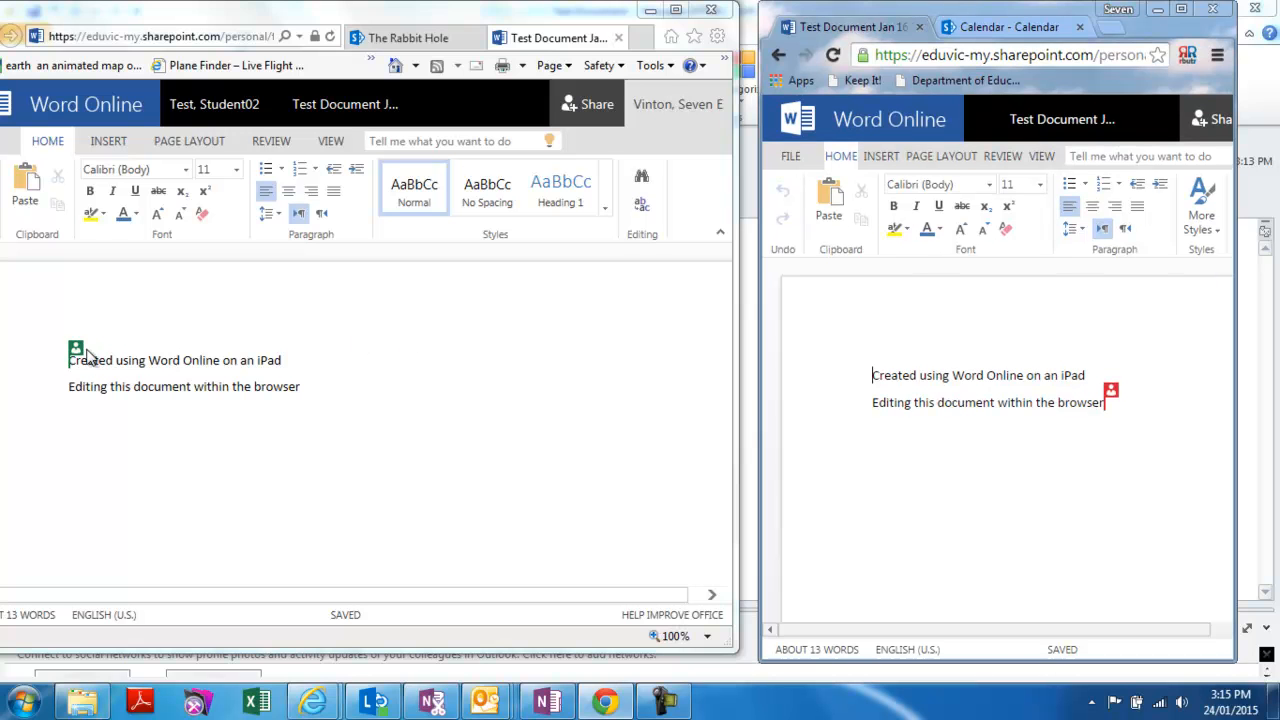
mouse_move(79, 350)
click(350, 12)
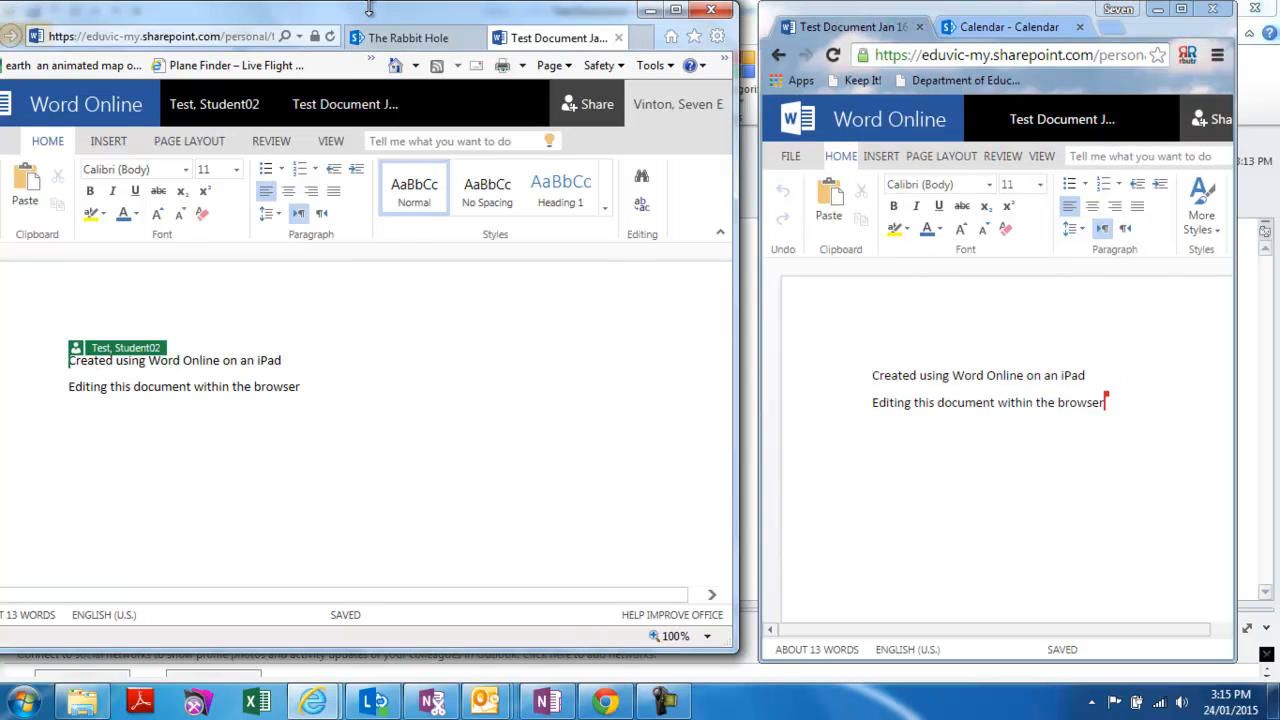
drag(362, 20, 394, 27)
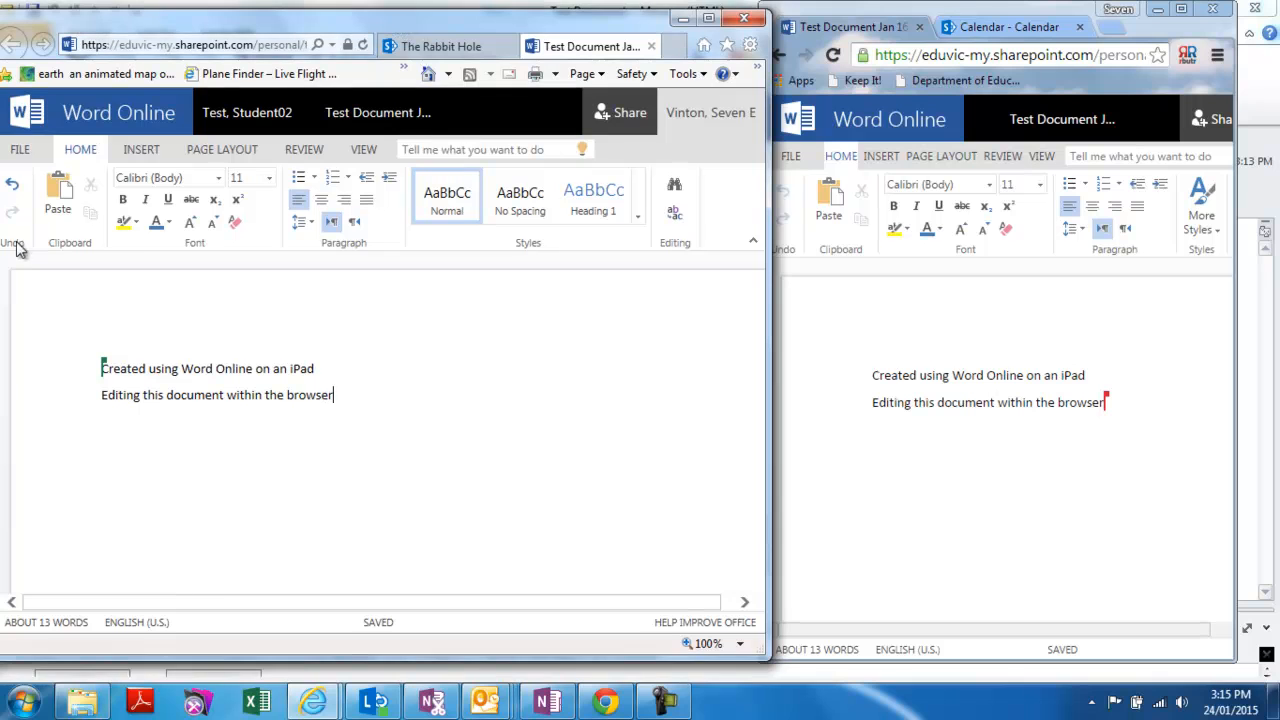
- Examine the co-author cursor markers in both copies and select the second line in the student's copy
mouse_move(103, 369)
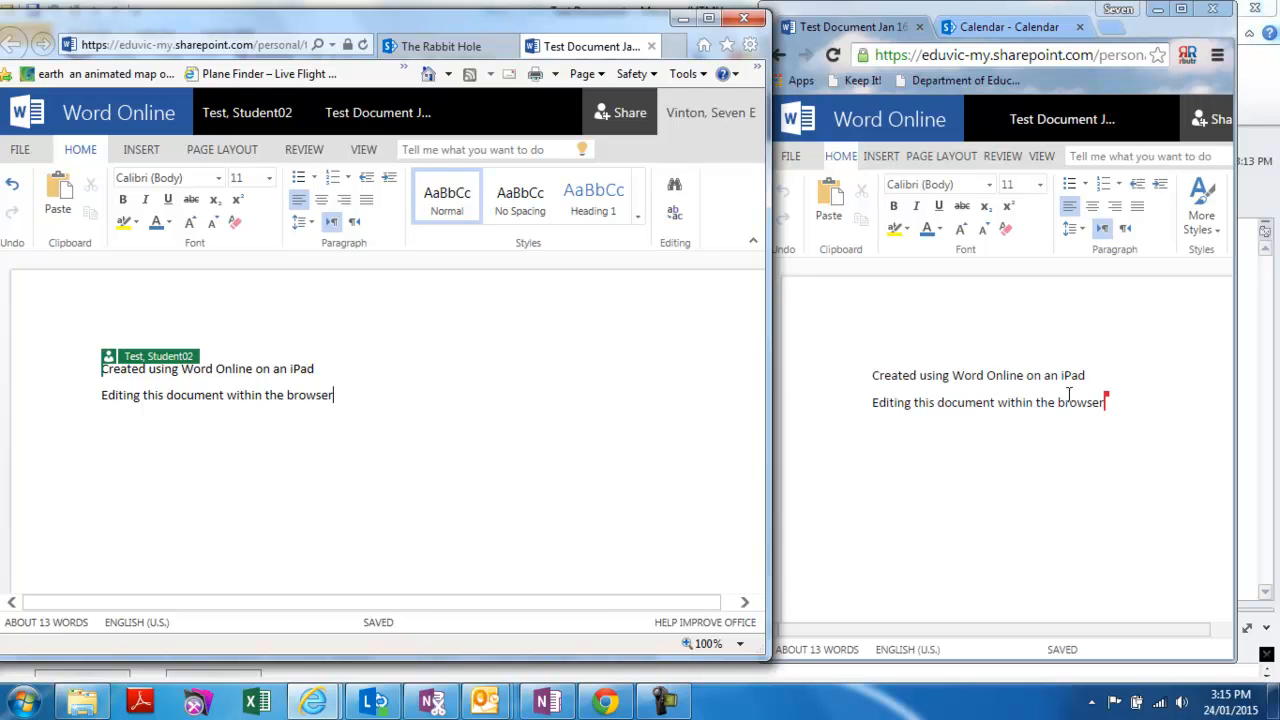
mouse_move(1106, 400)
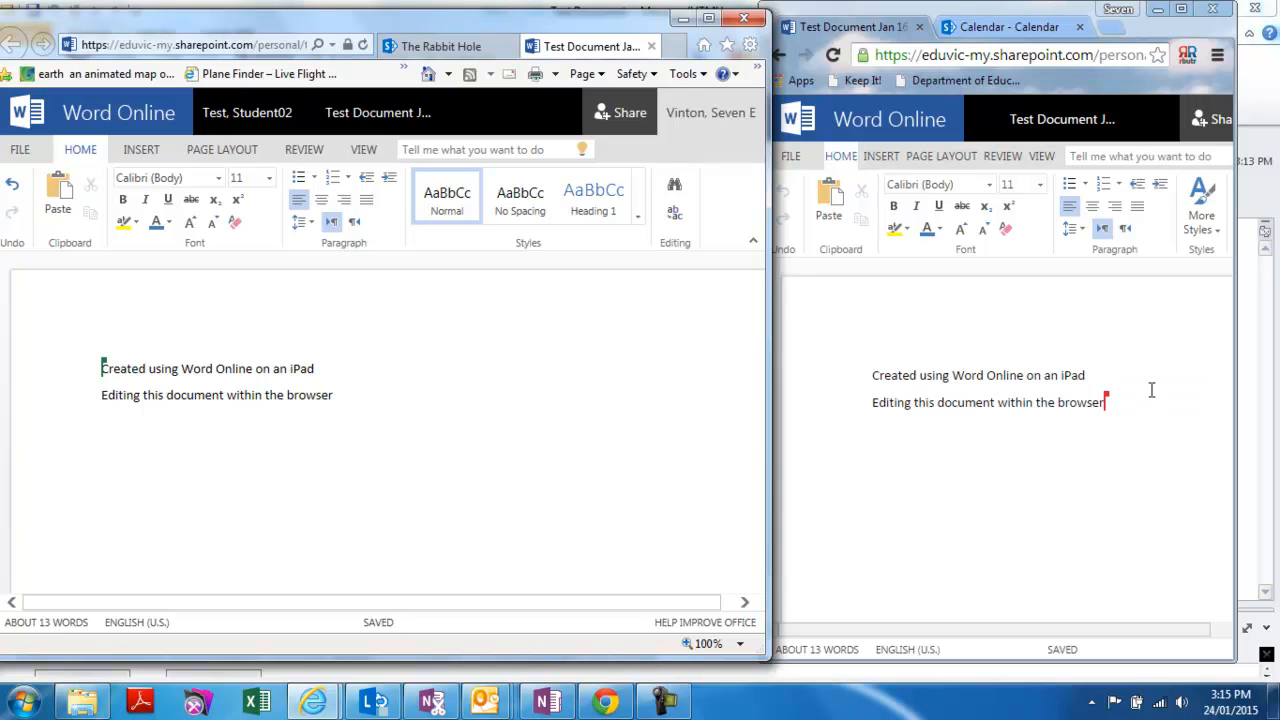
triple_click(1106, 400)
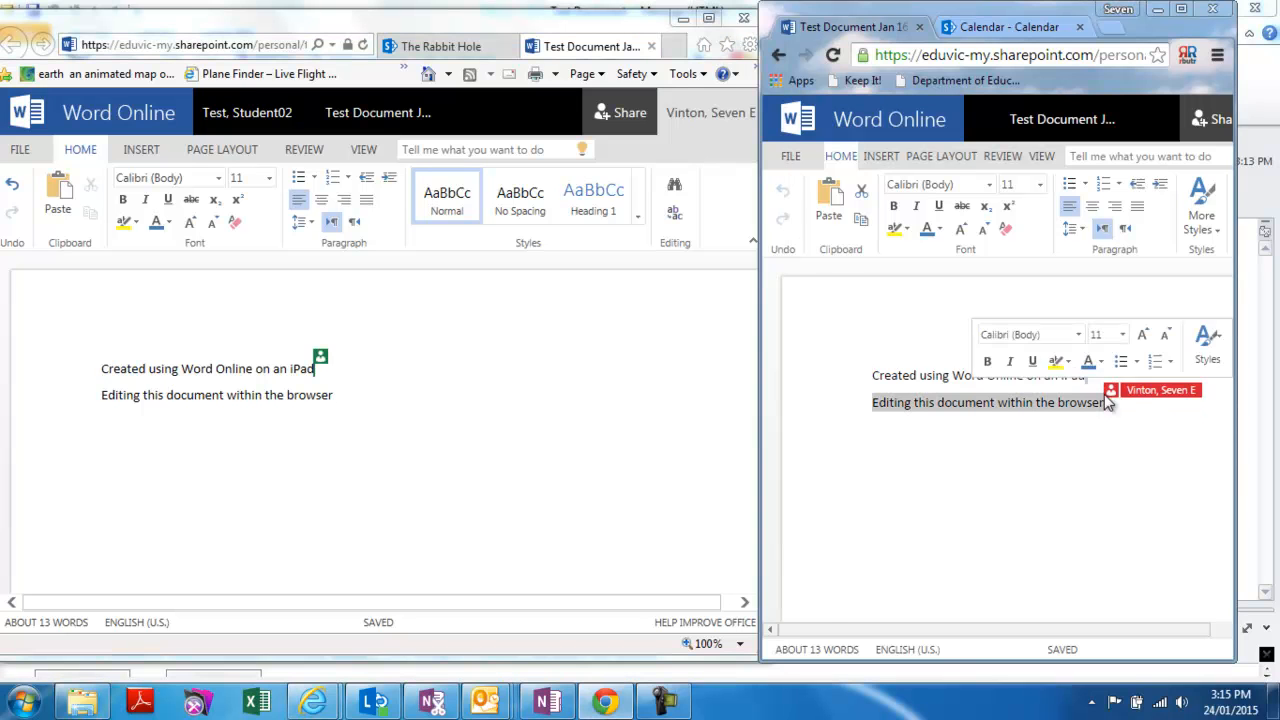
- Add the line "Two people editing at once" below the second sentence in the teacher's copy
click(396, 370)
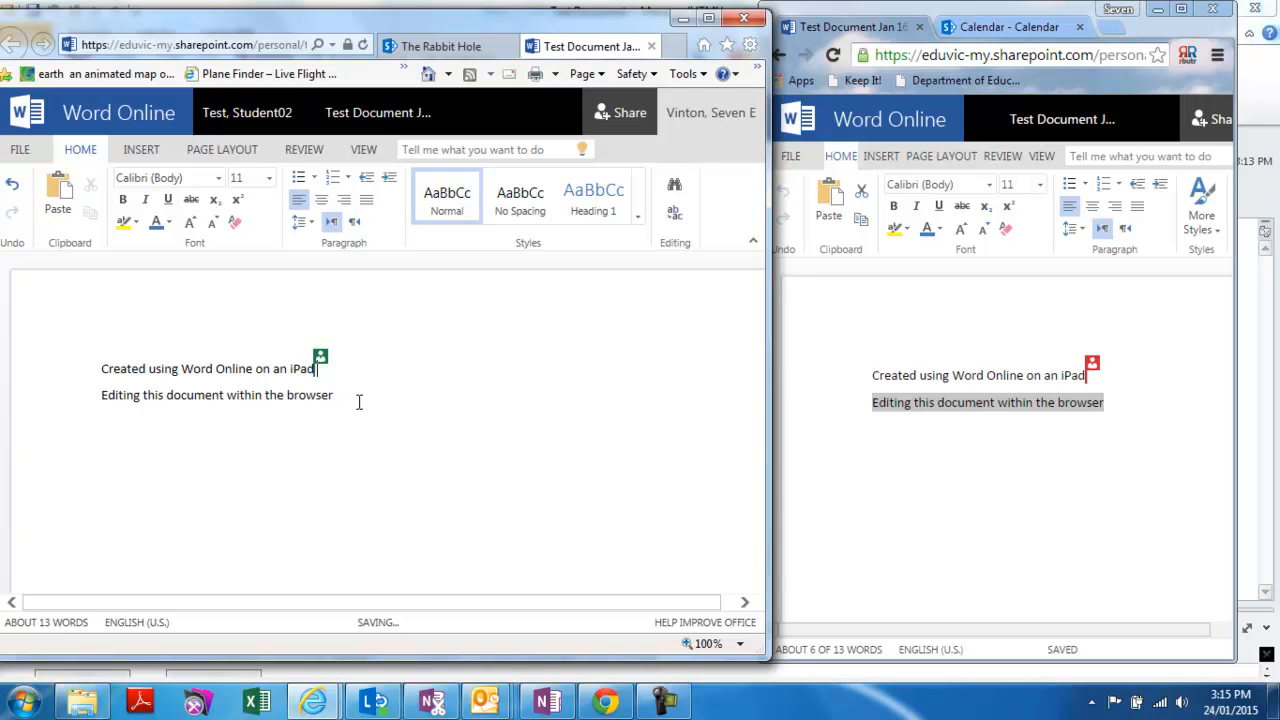
key(Return)
text(Tow)
key(BackSpace)
key(BackSpace)
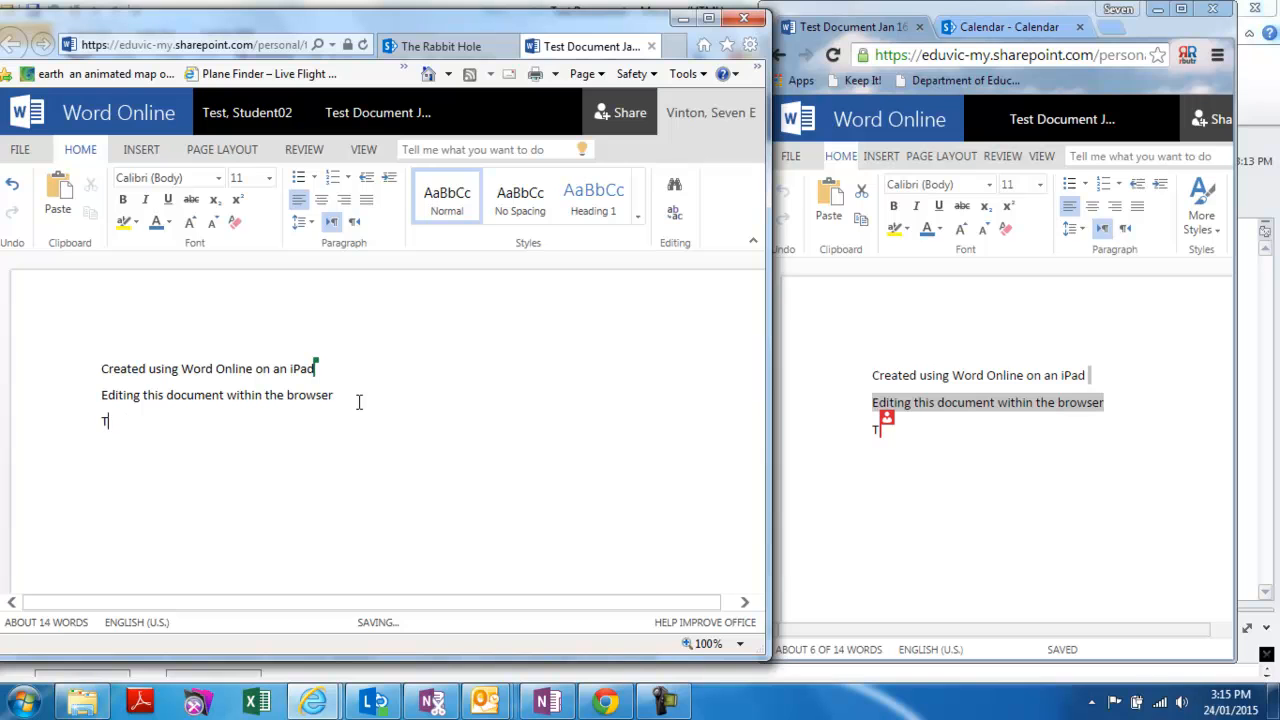
text(wo people editing at once)
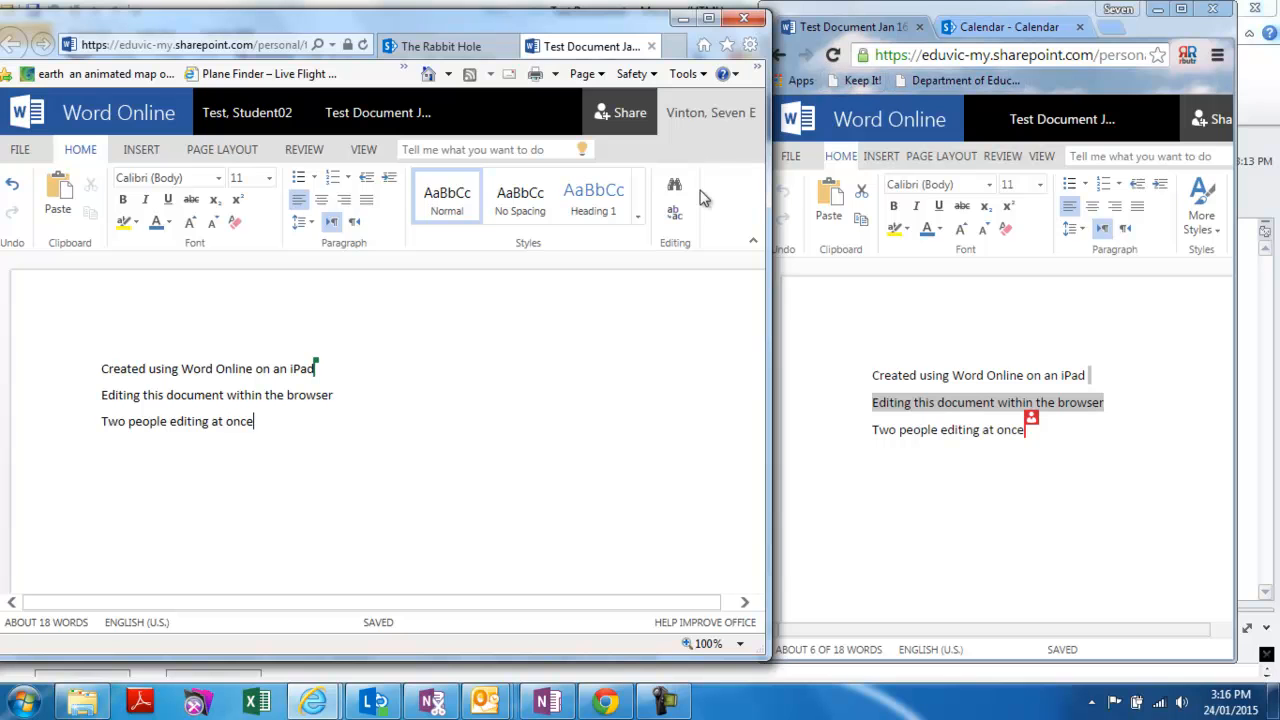
- Maximize the teacher's Internet Explorer window and the student's Chrome window
click(708, 18)
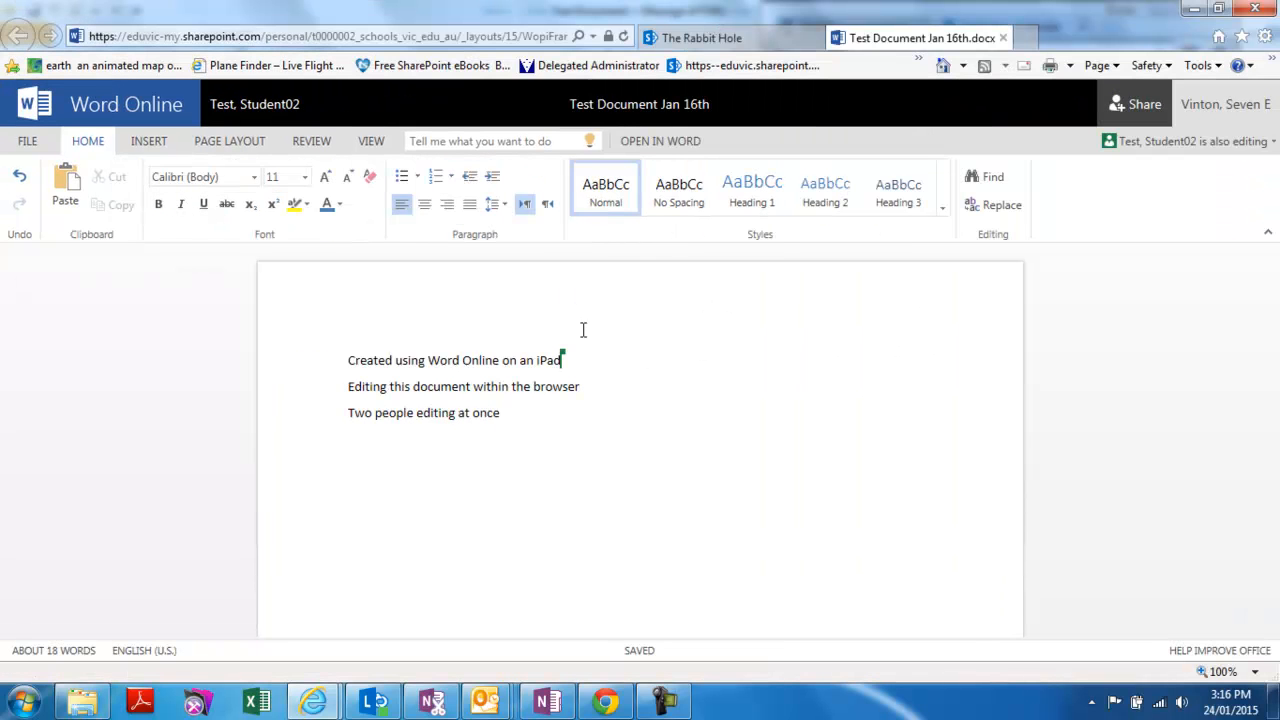
click(605, 702)
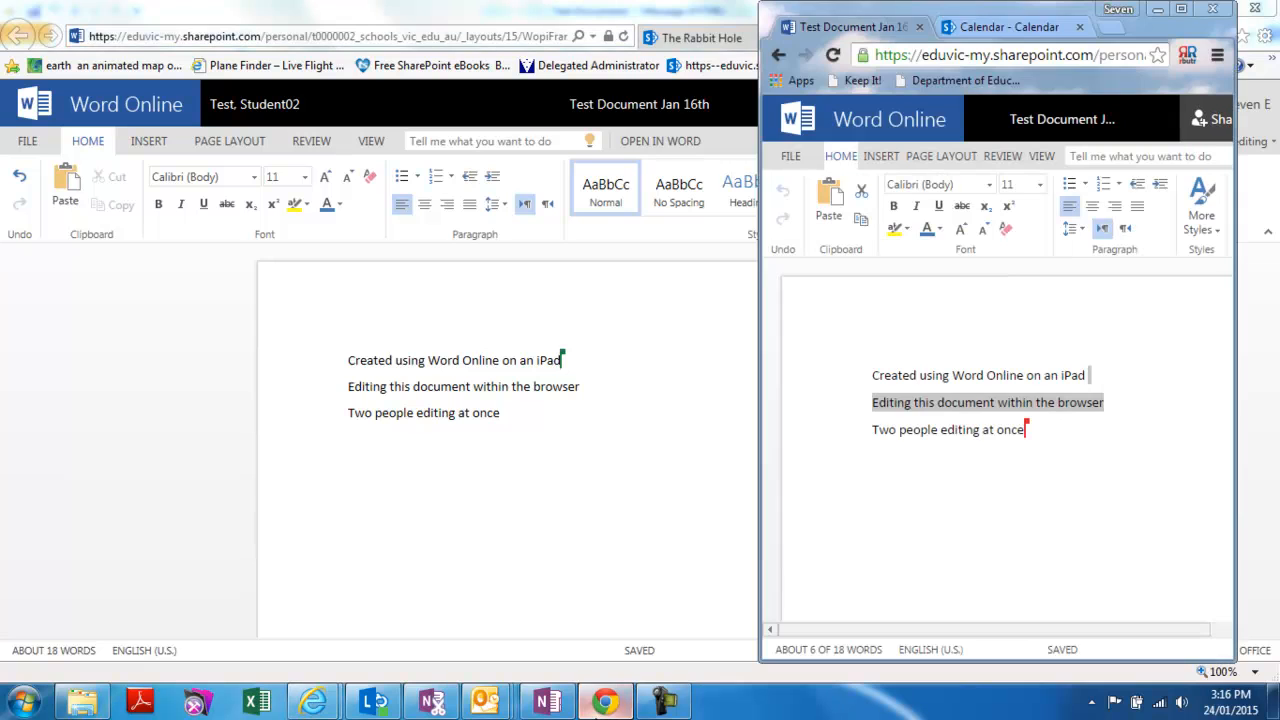
click(1181, 9)
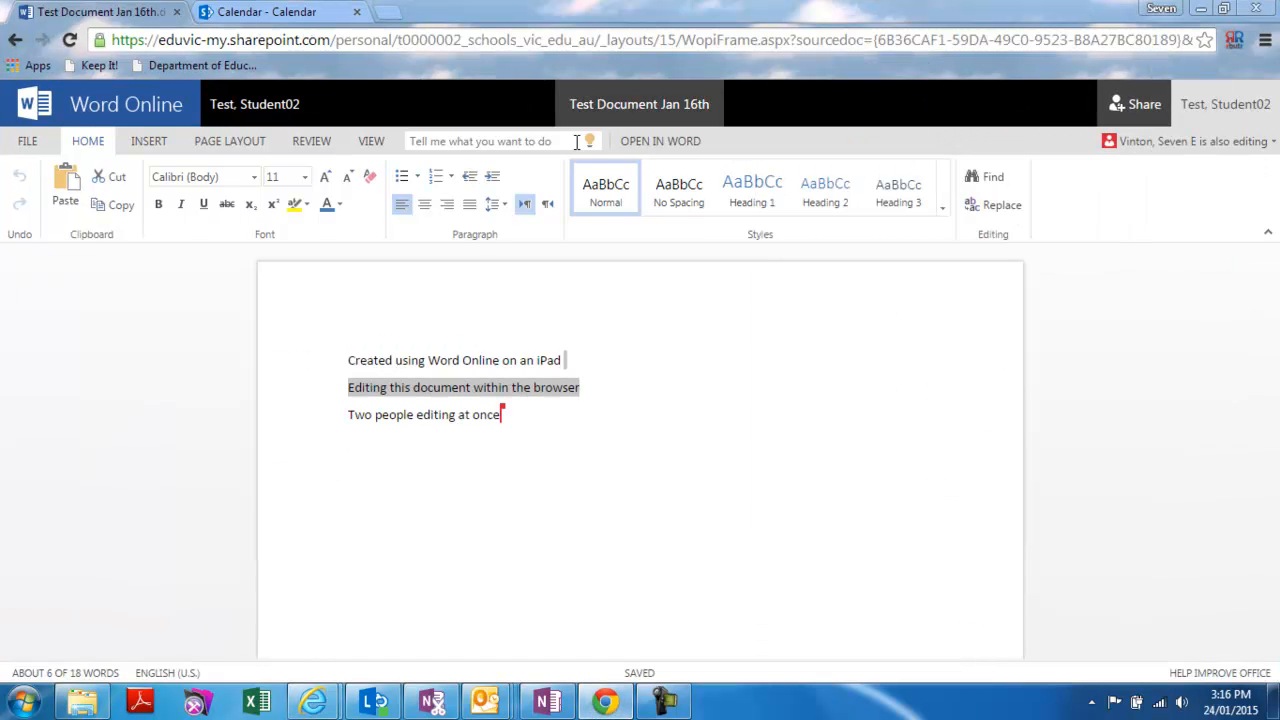
- Leave the student's document and open the mail options of the student's Outlook account
click(16, 42)
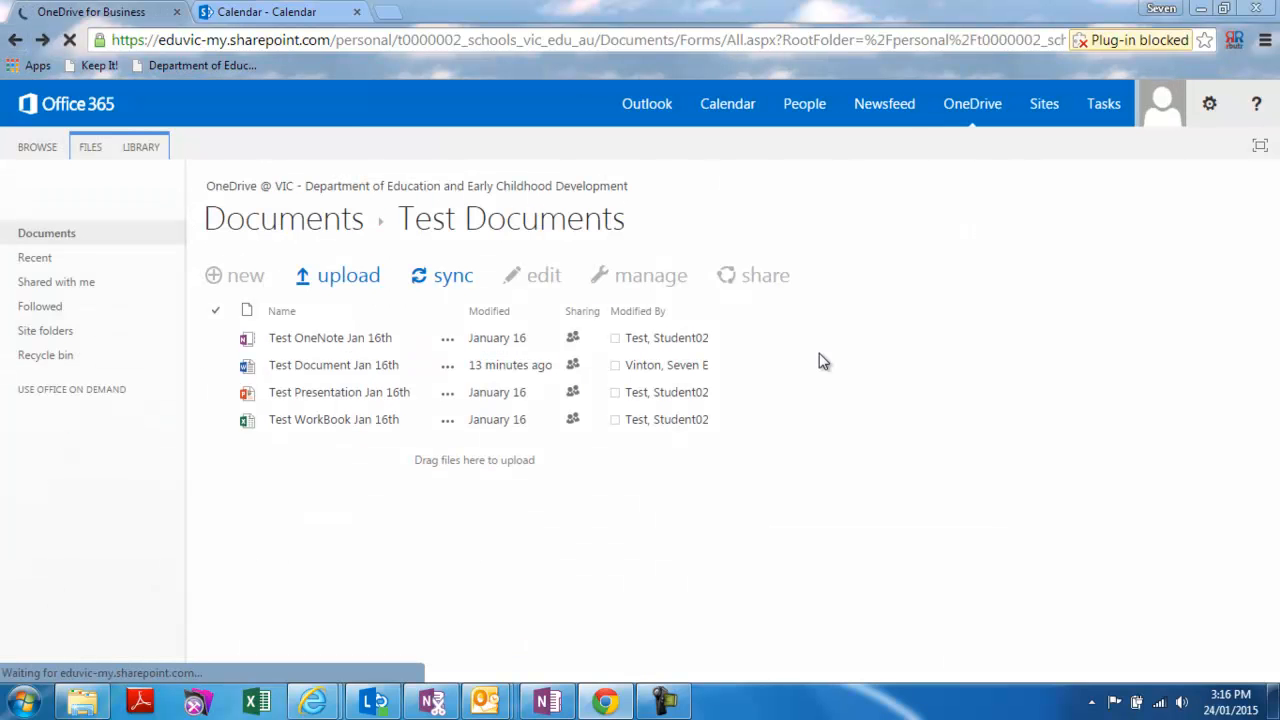
click(646, 117)
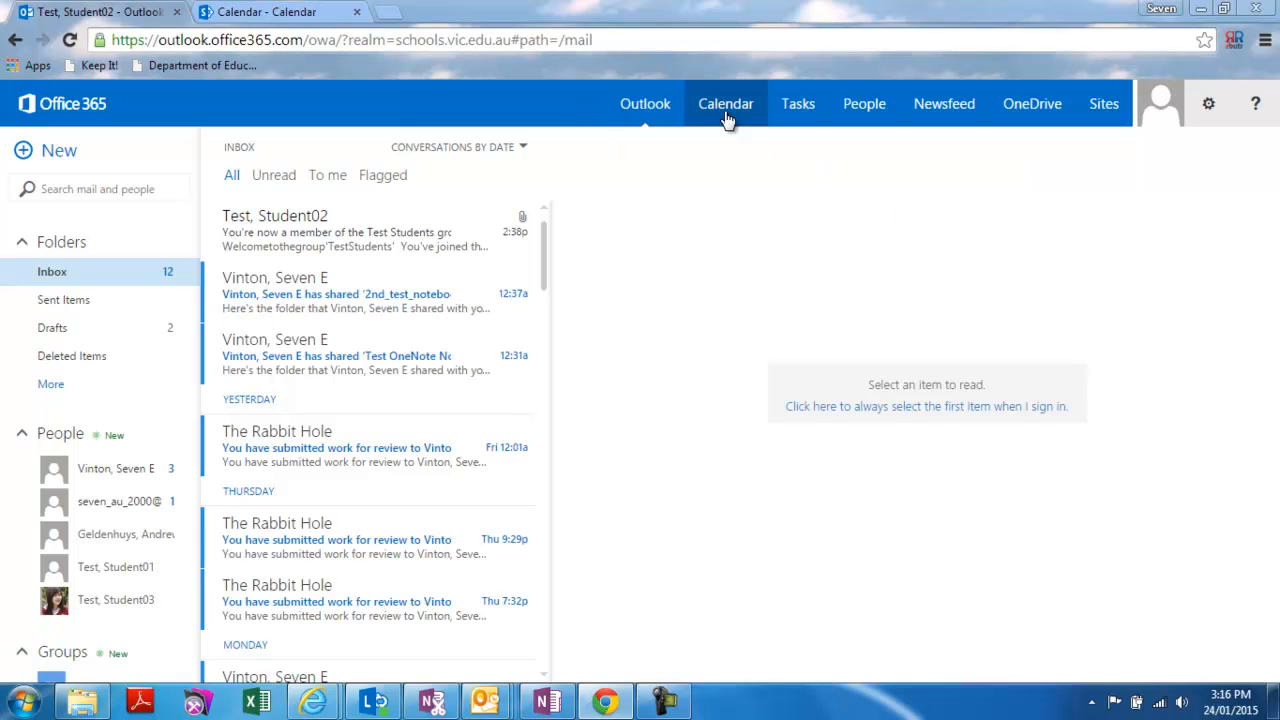
click(1208, 106)
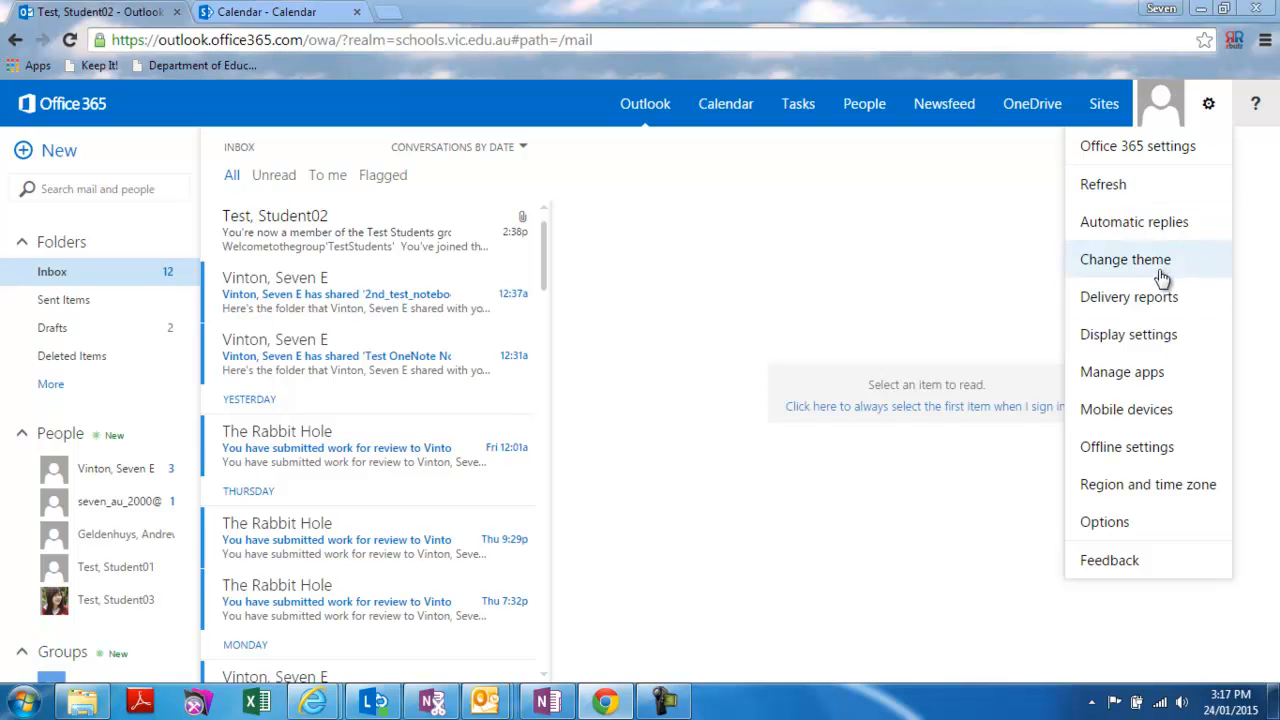
click(1138, 524)
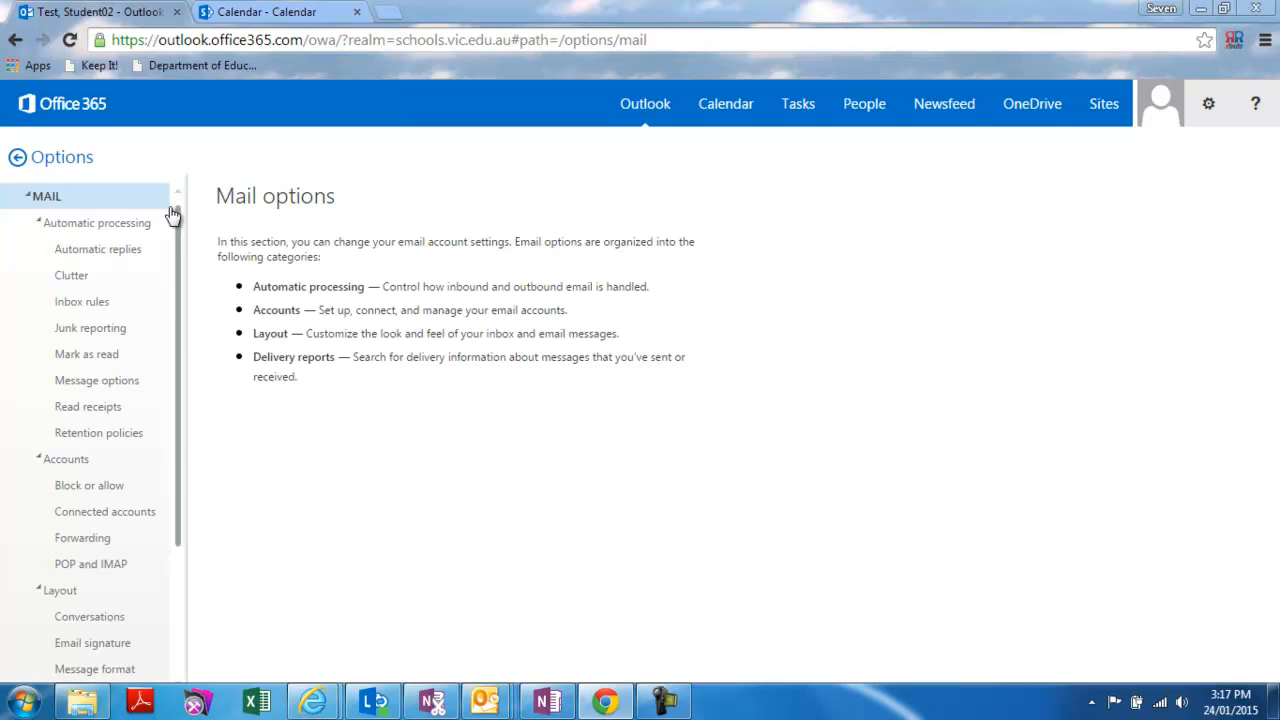
- Look through the mail option categories and expand the calendar options
mouse_move(176, 250)
mouse_down()
mouse_move(176, 285)
mouse_move(171, 239)
mouse_move(170, 315)
mouse_move(169, 266)
mouse_up()
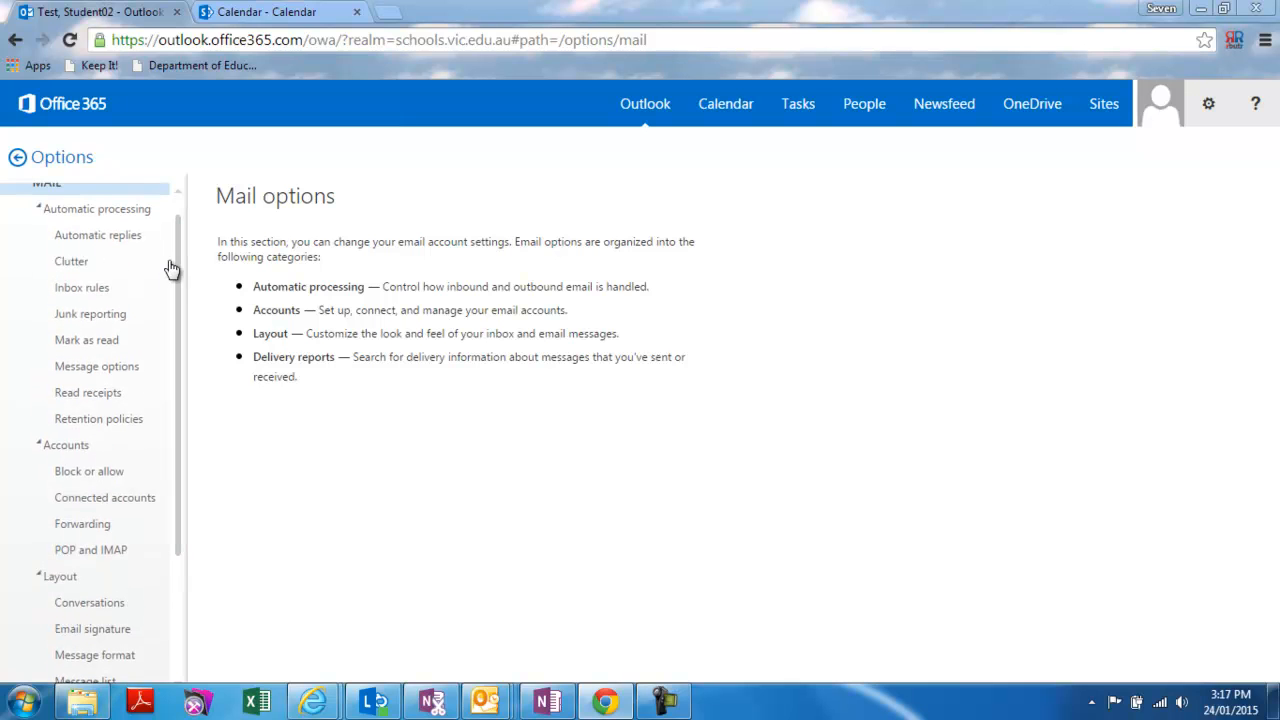
drag(174, 340, 177, 471)
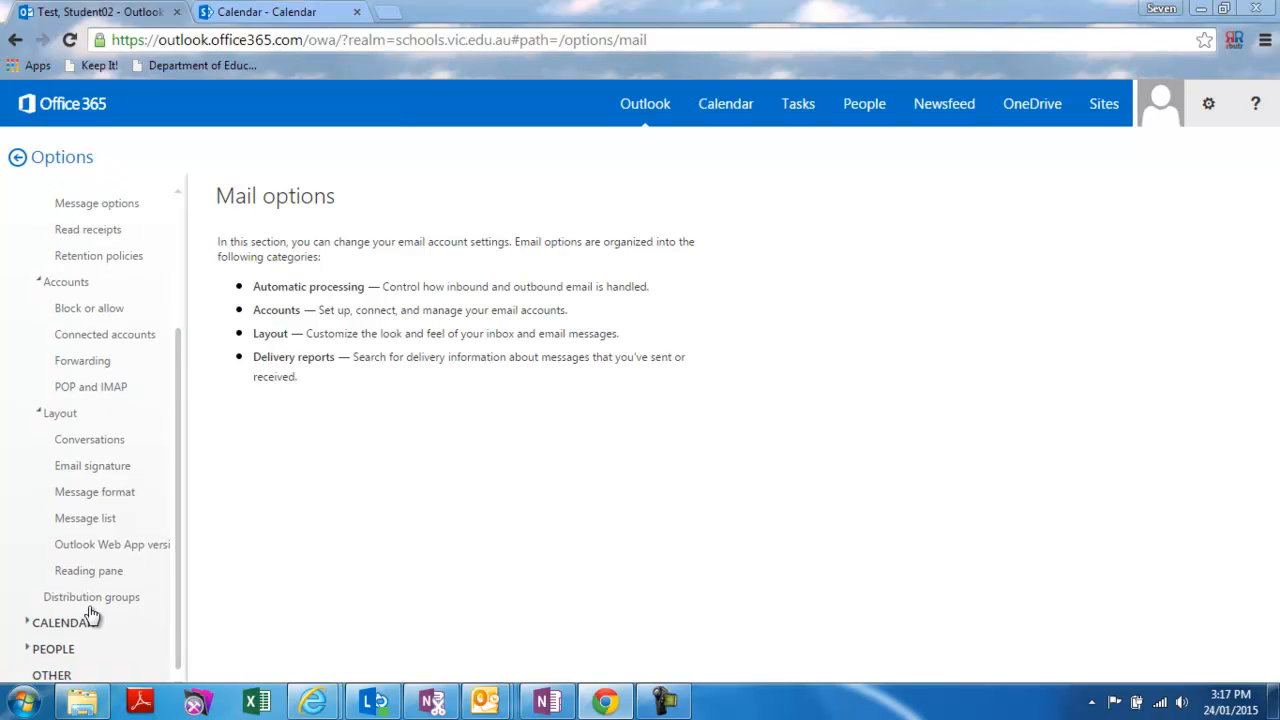
click(34, 631)
drag(174, 525, 178, 594)
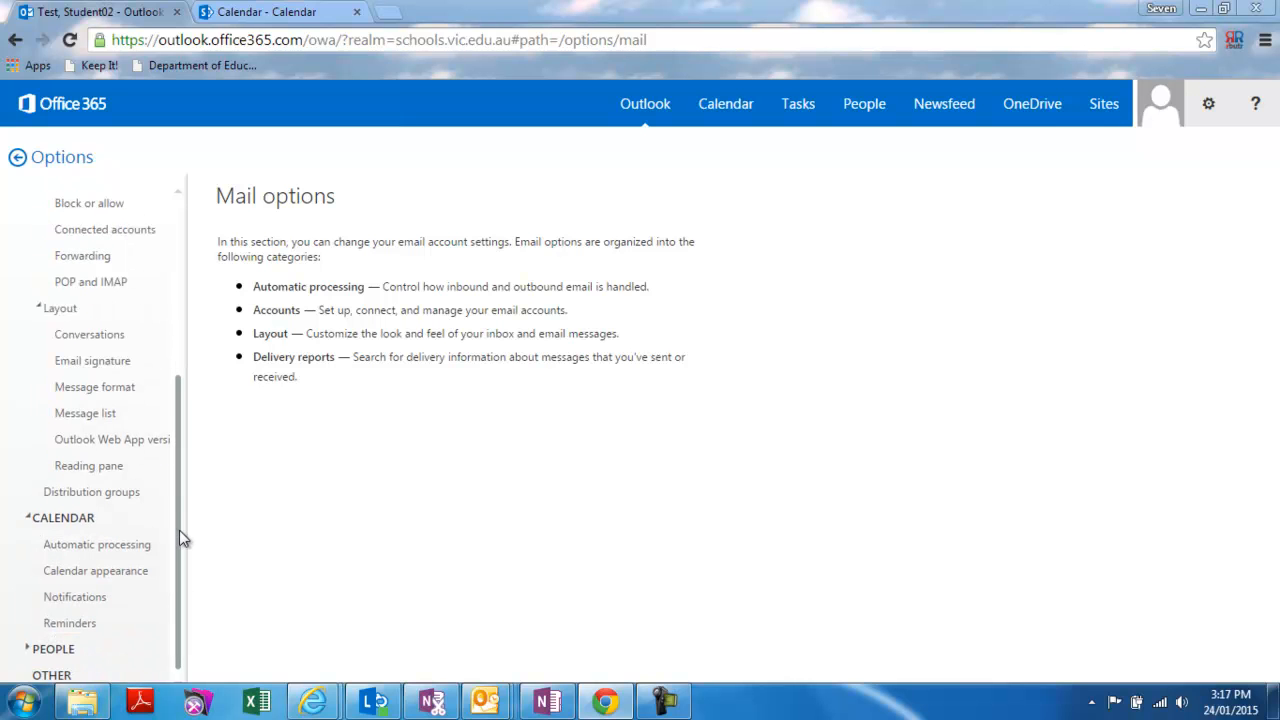
drag(179, 530, 166, 290)
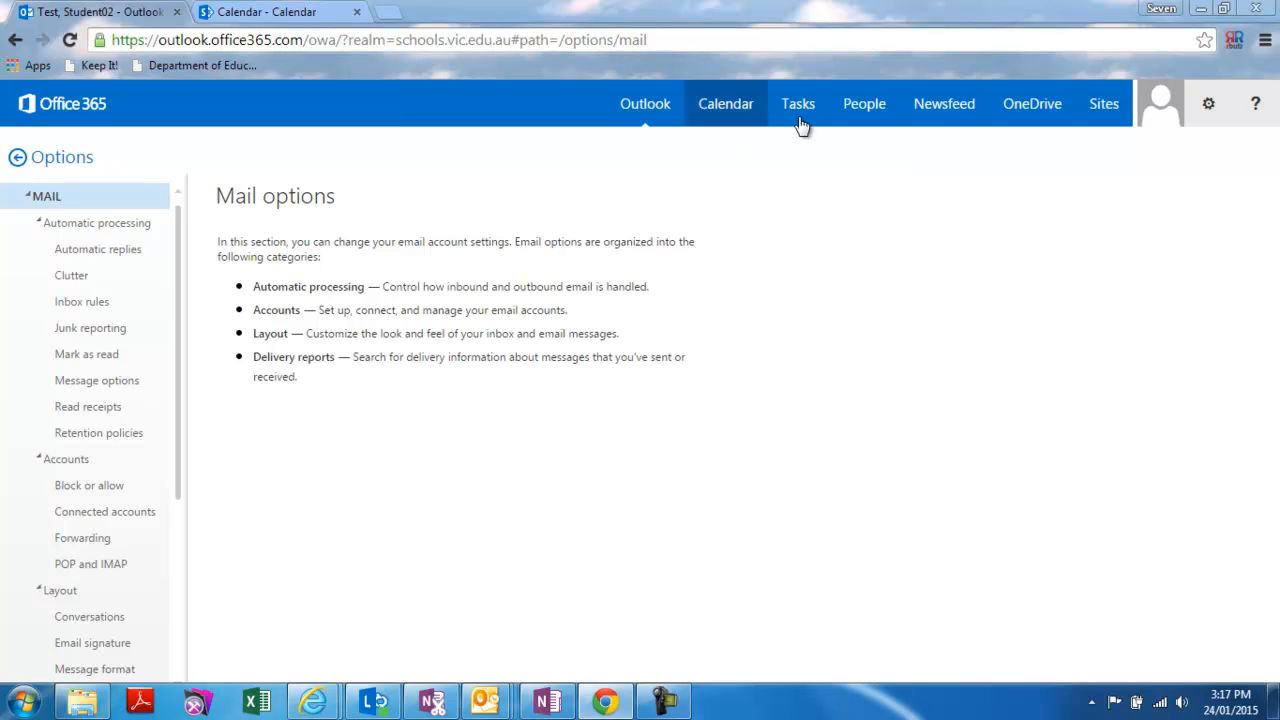
- Review the available entries in the Outlook settings menu
click(1208, 108)
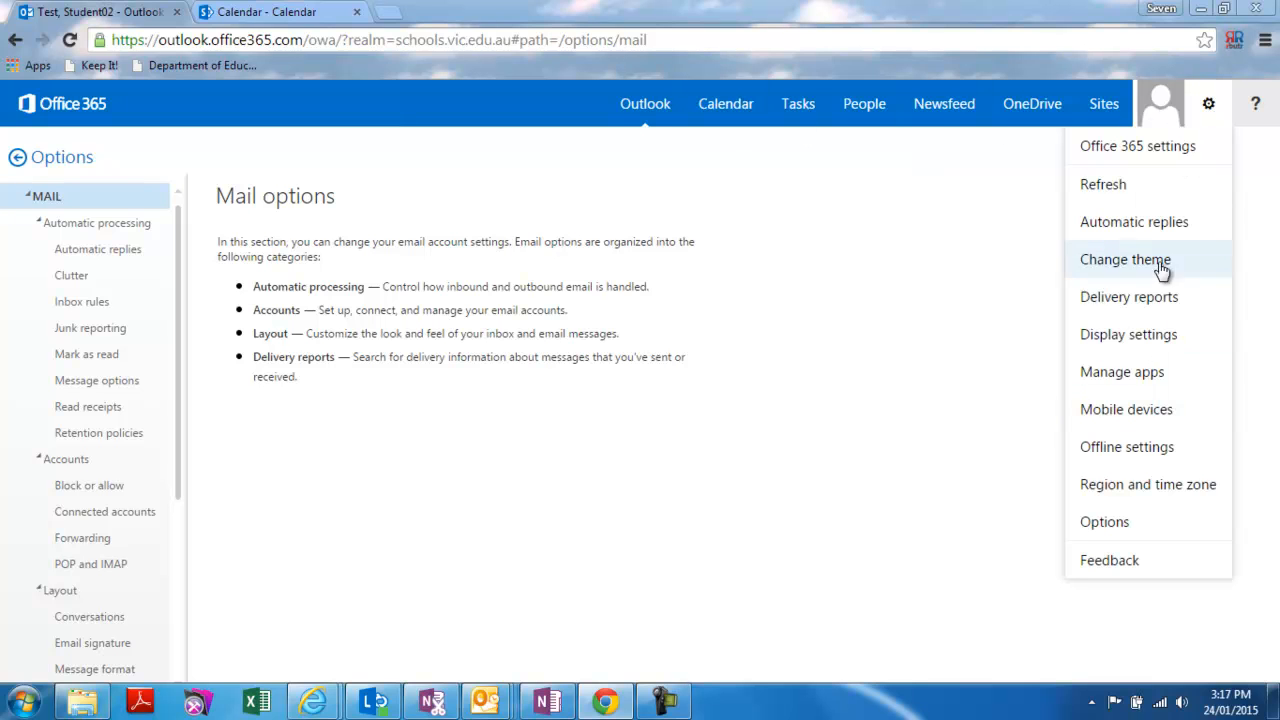
click(1210, 107)
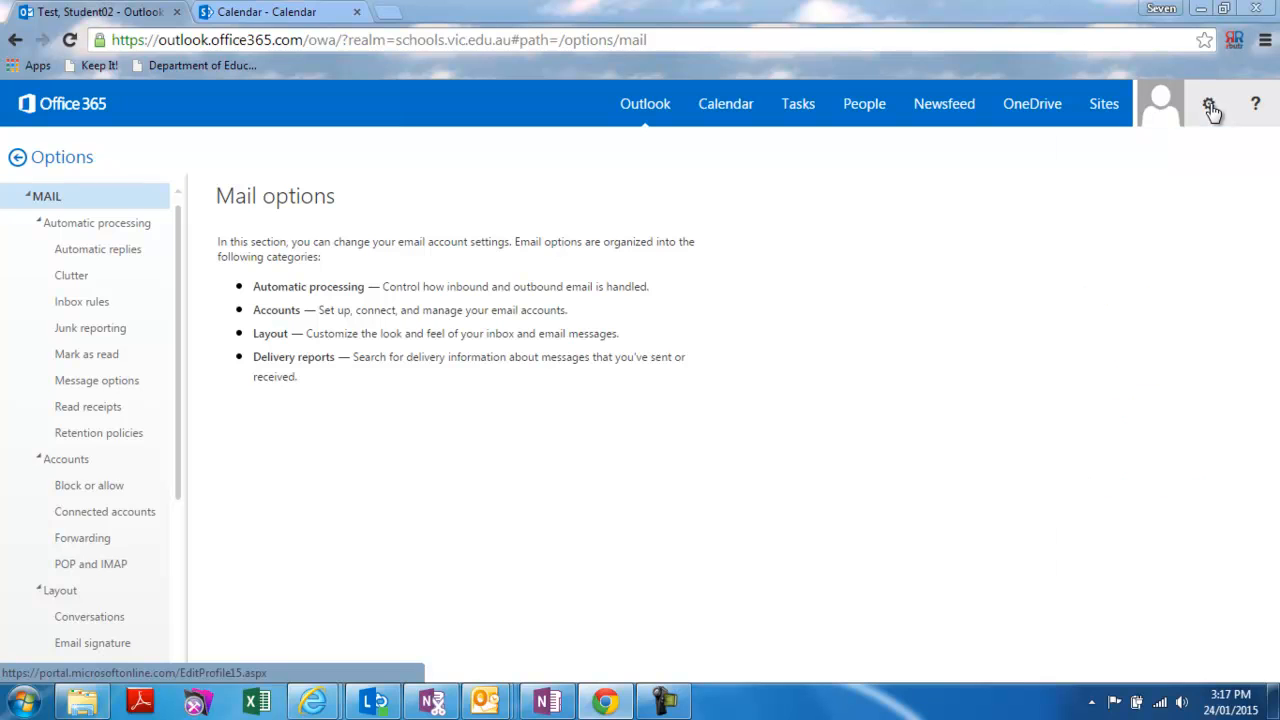
click(1212, 110)
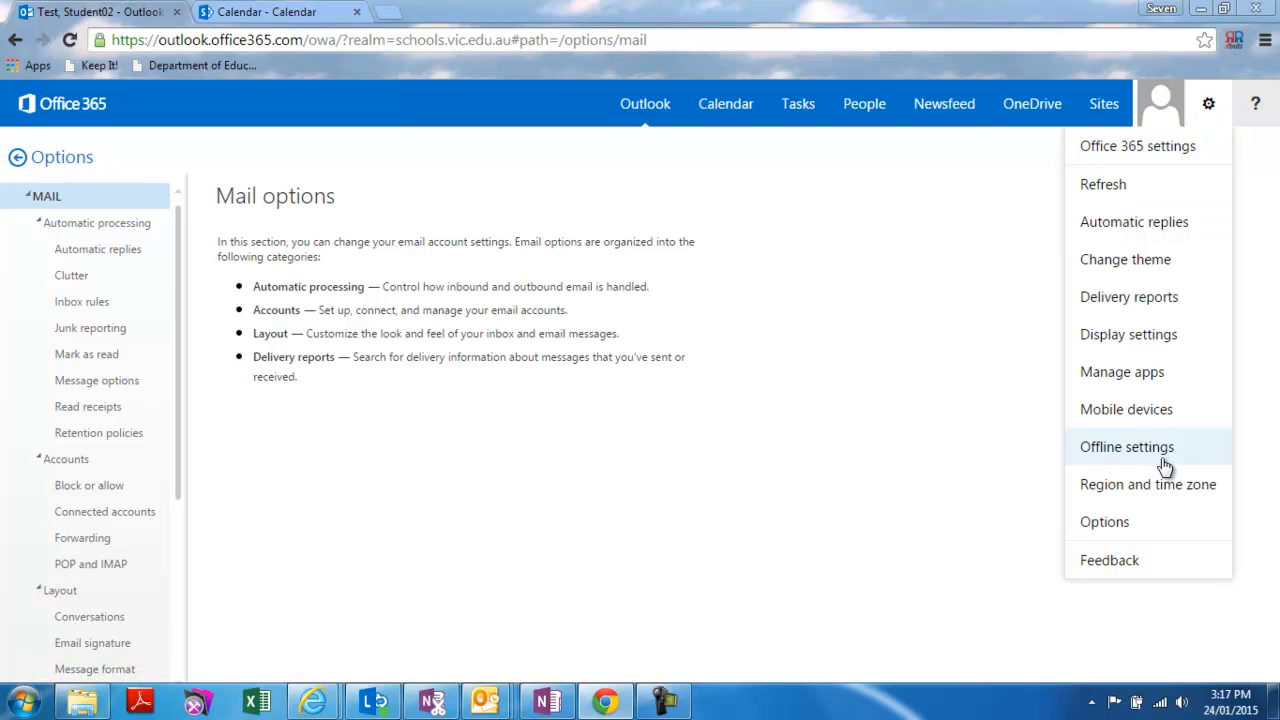